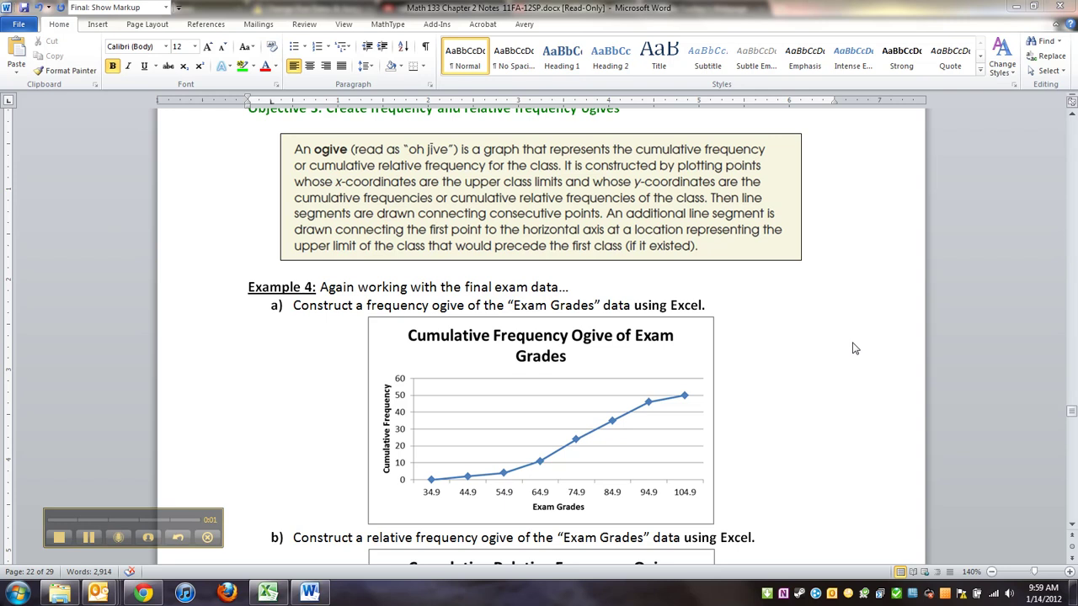
# Look over the ogive examples in the Word notes and switch to the Excel workbook with the exam grades table
pyautogui.scroll(-2, 788, 320)
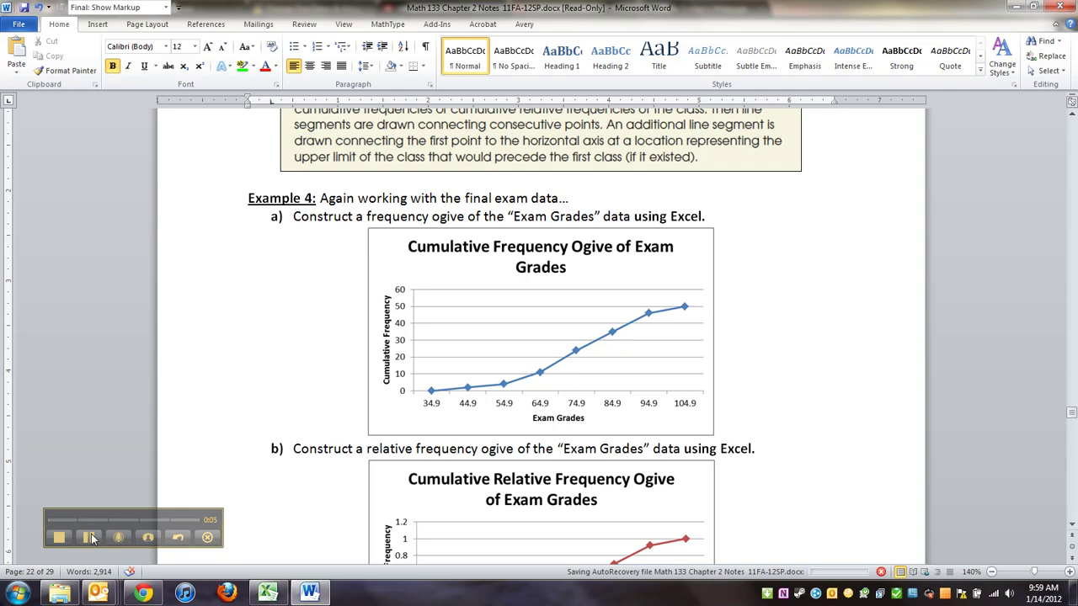
pyautogui.click(268, 593)
pyautogui.click(330, 374)
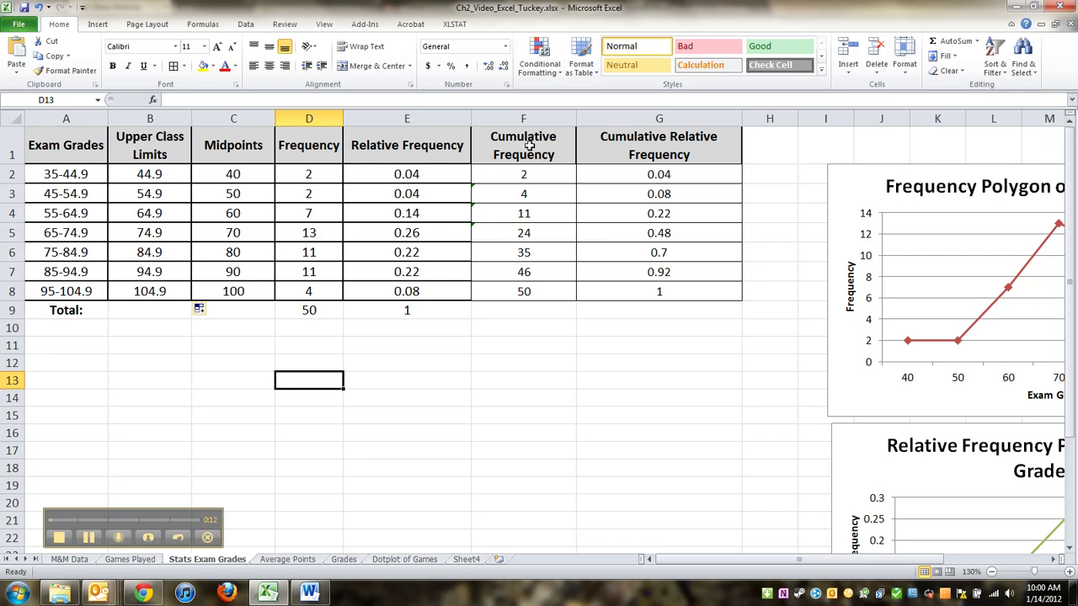
pyautogui.moveTo(524, 155); pyautogui.dragTo(529, 290)
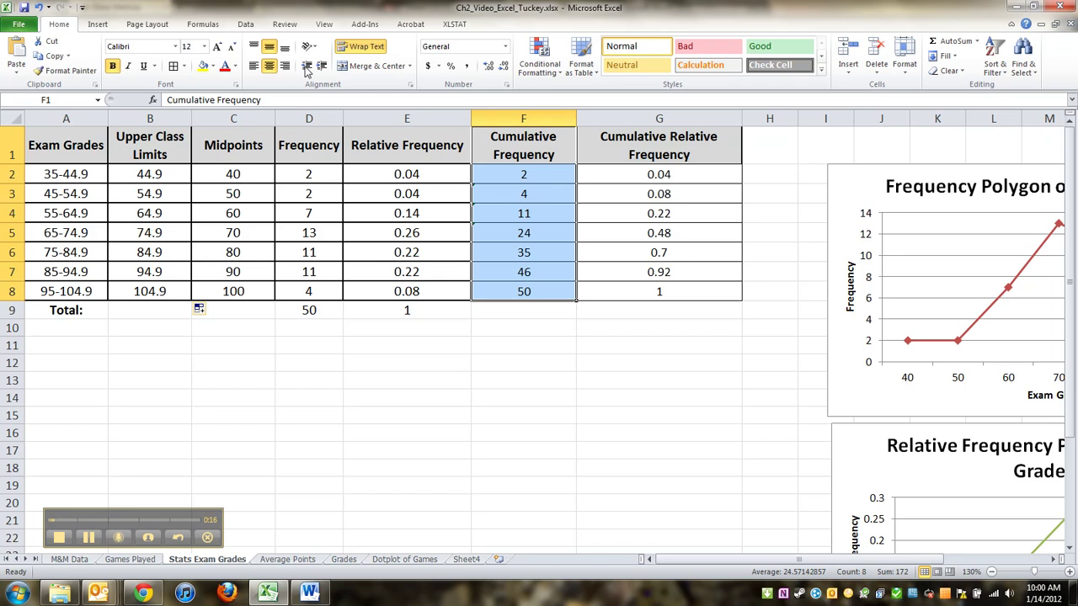
pyautogui.click(98, 23)
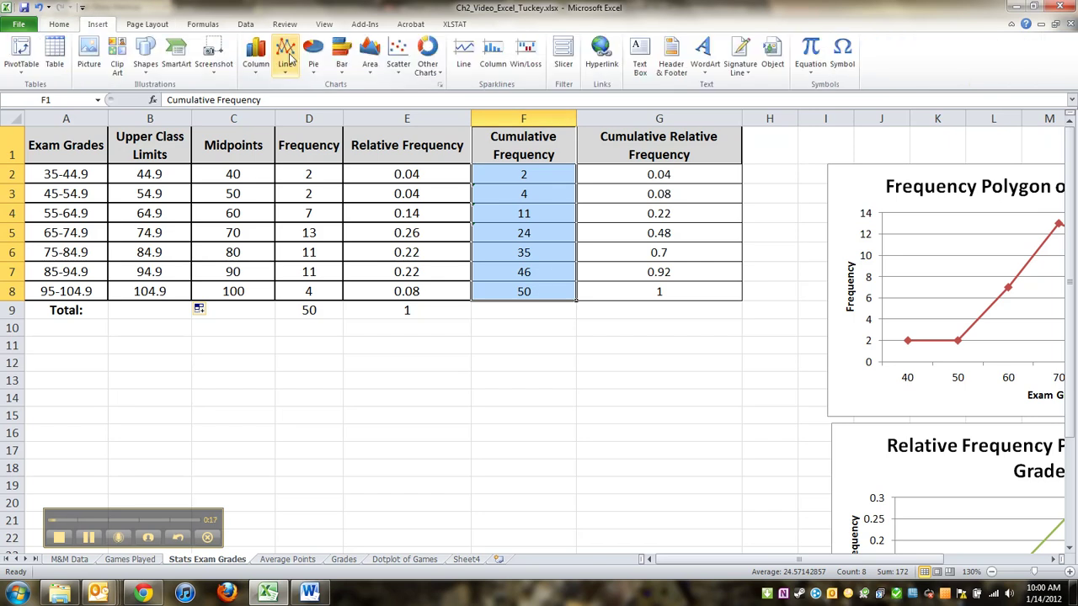
pyautogui.click(287, 57)
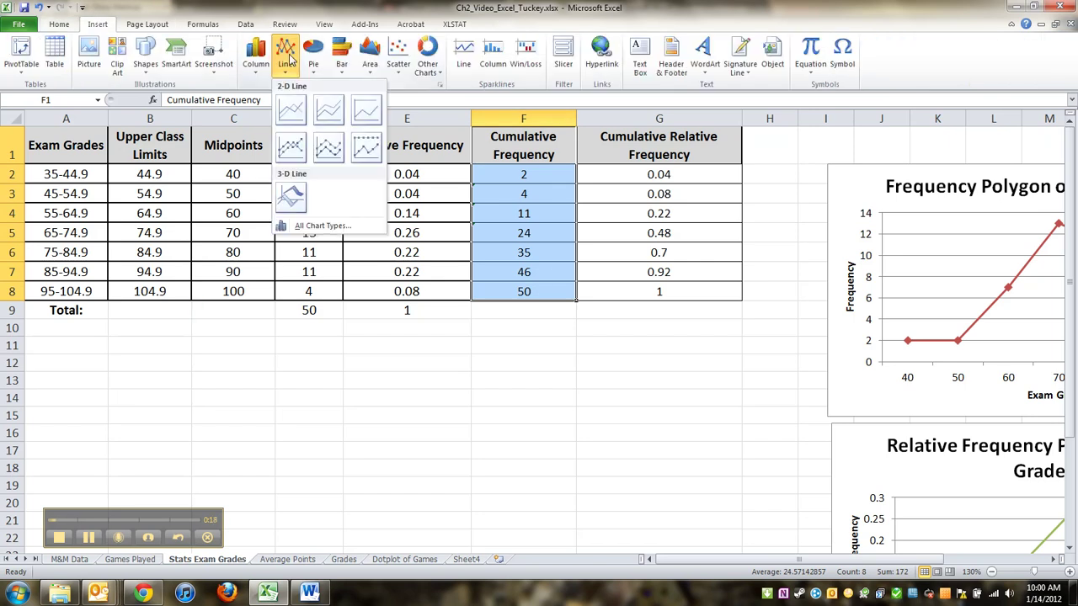
pyautogui.click(289, 150)
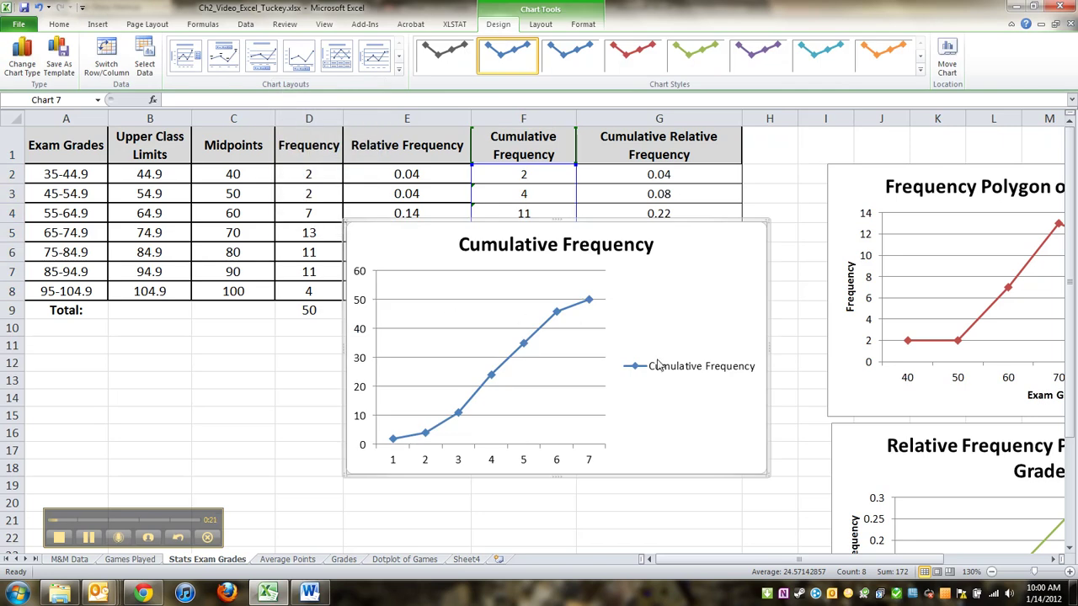
pyautogui.click(658, 370)
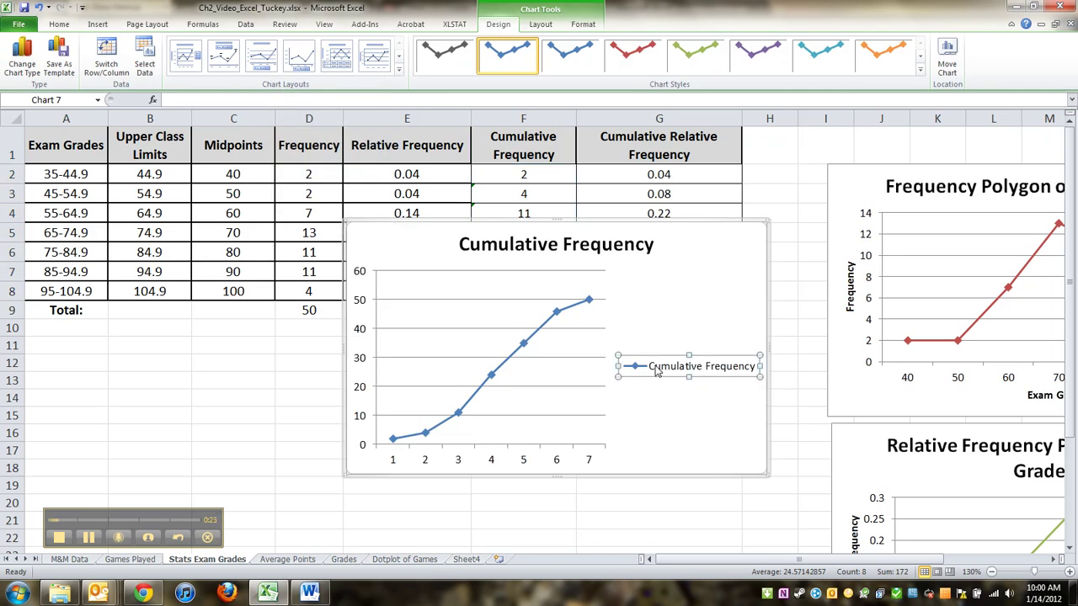
pyautogui.press('Delete')
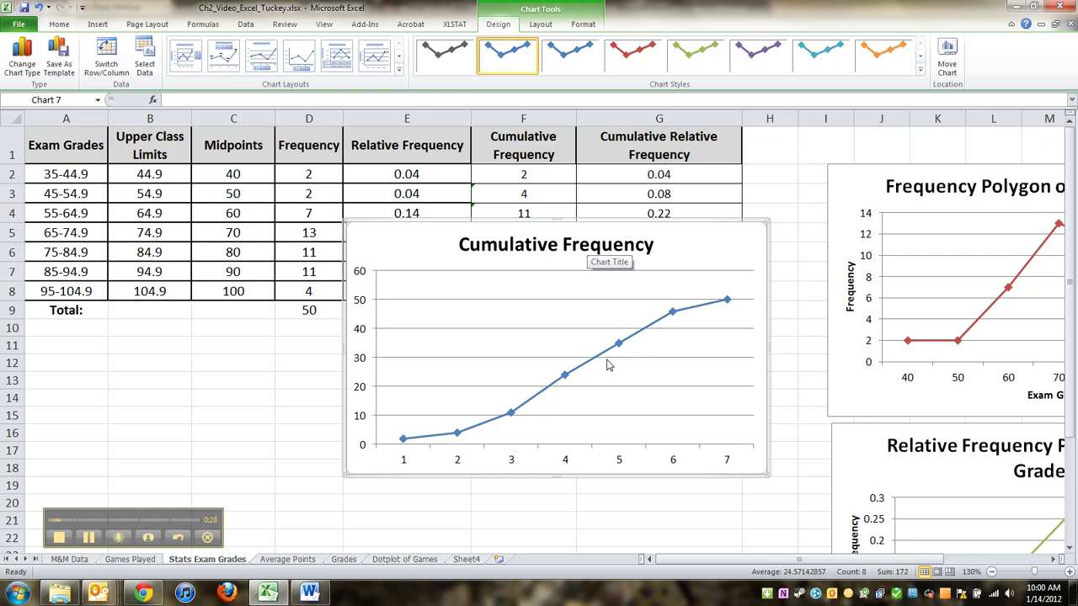
pyautogui.press('Delete')
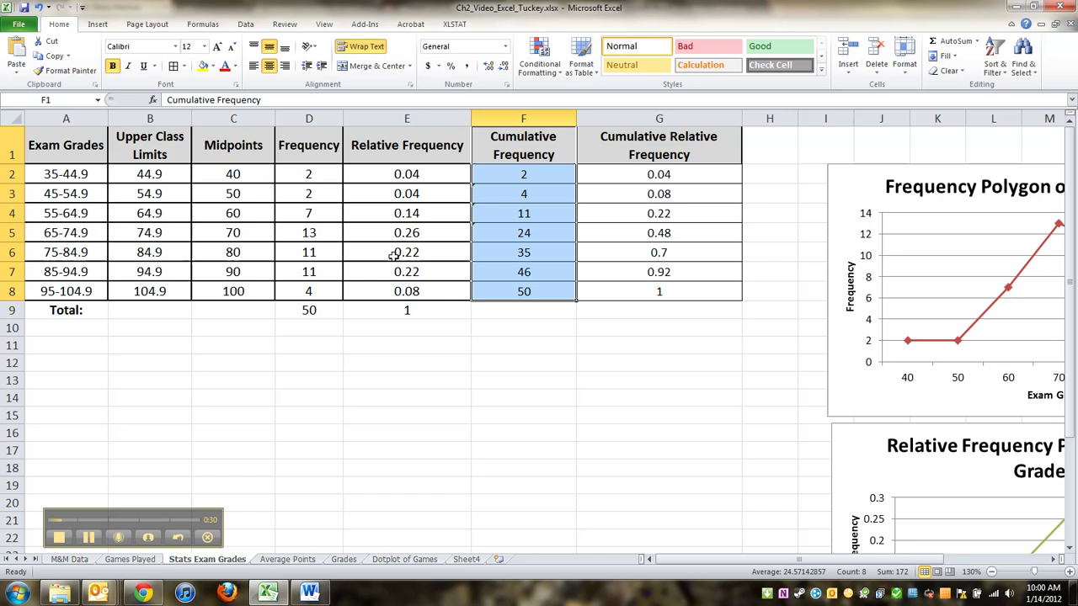
# Insert a blank row above the 35-44.9 class
pyautogui.click(149, 174)
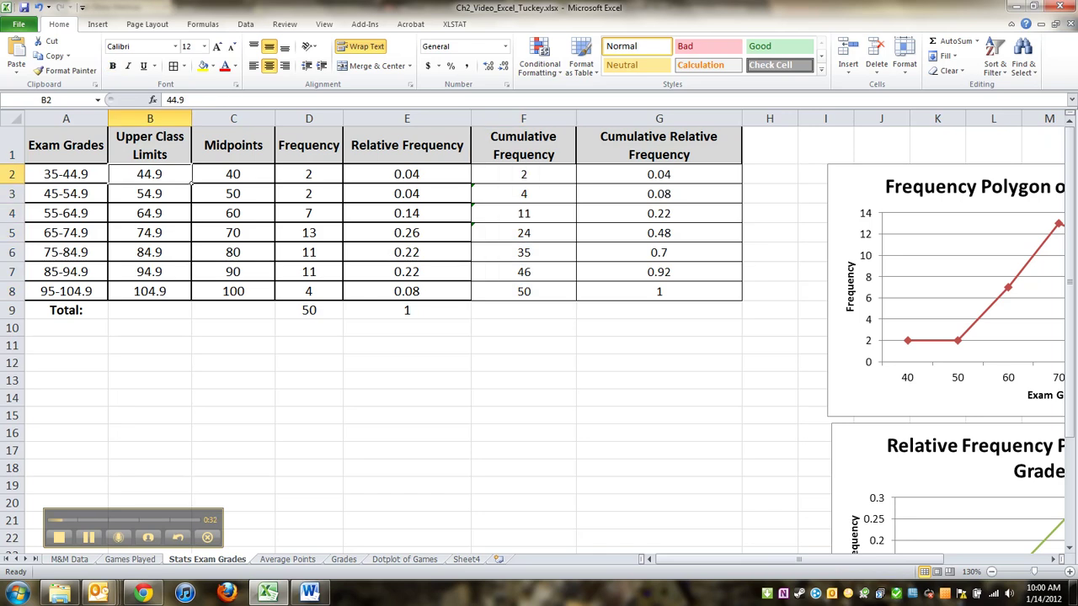
pyautogui.rightClick(10, 171)
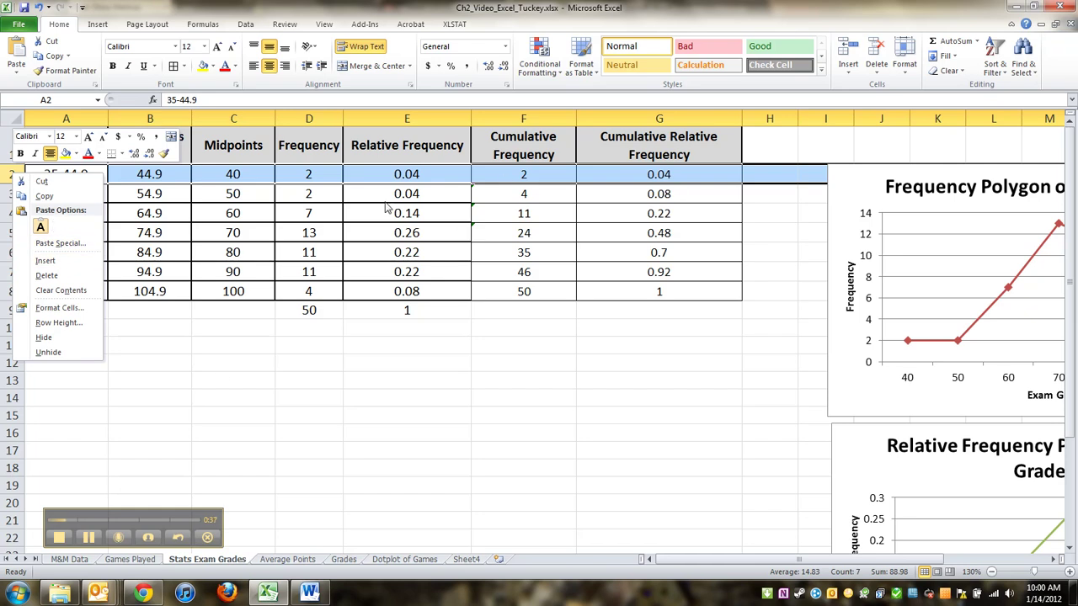
pyautogui.press('Escape')
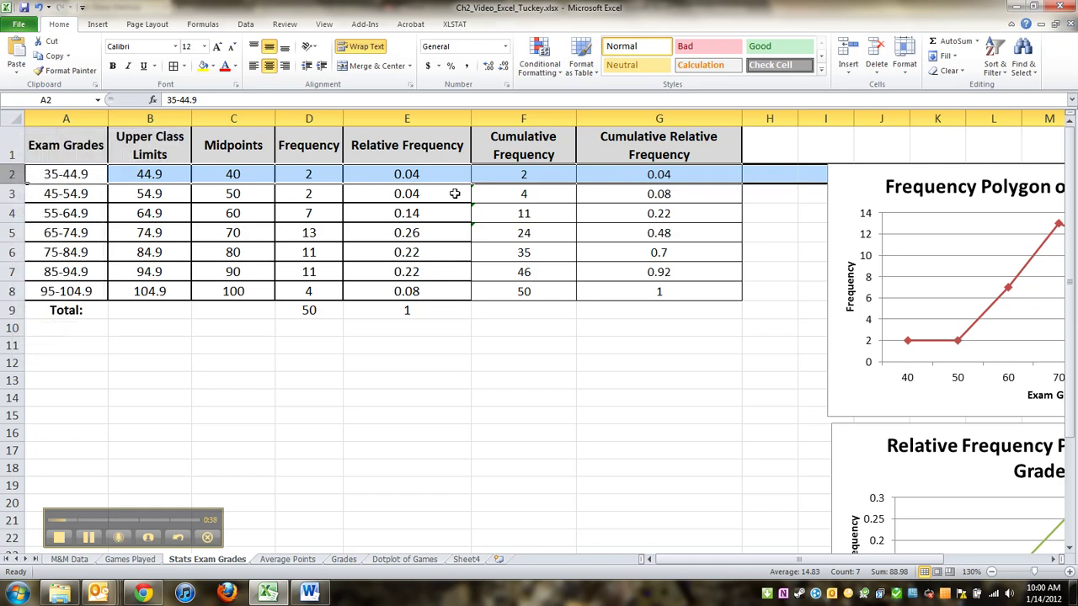
pyautogui.rightClick(10, 174)
pyautogui.click(45, 261)
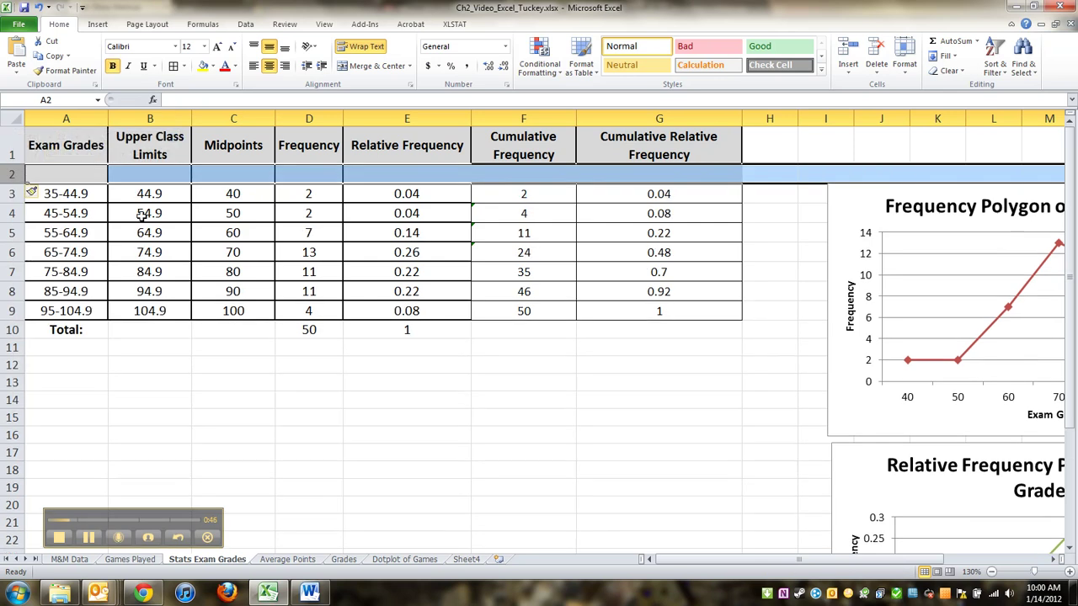
# Fill the new row with an upper class limit of 34.9 and 0 for all four frequency columns, leaving the midpoint empty
pyautogui.click(157, 174)
pyautogui.write('34.9')
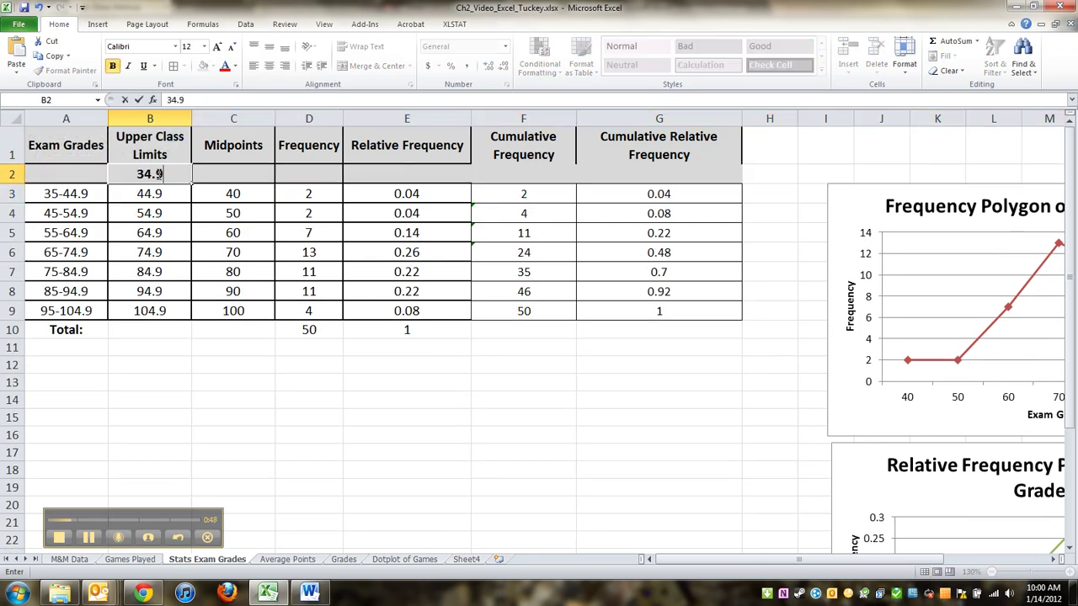
pyautogui.press('Tab')
pyautogui.press('Tab')
pyautogui.write('0')
pyautogui.press('Tab')
pyautogui.write('0')
pyautogui.press('Tab')
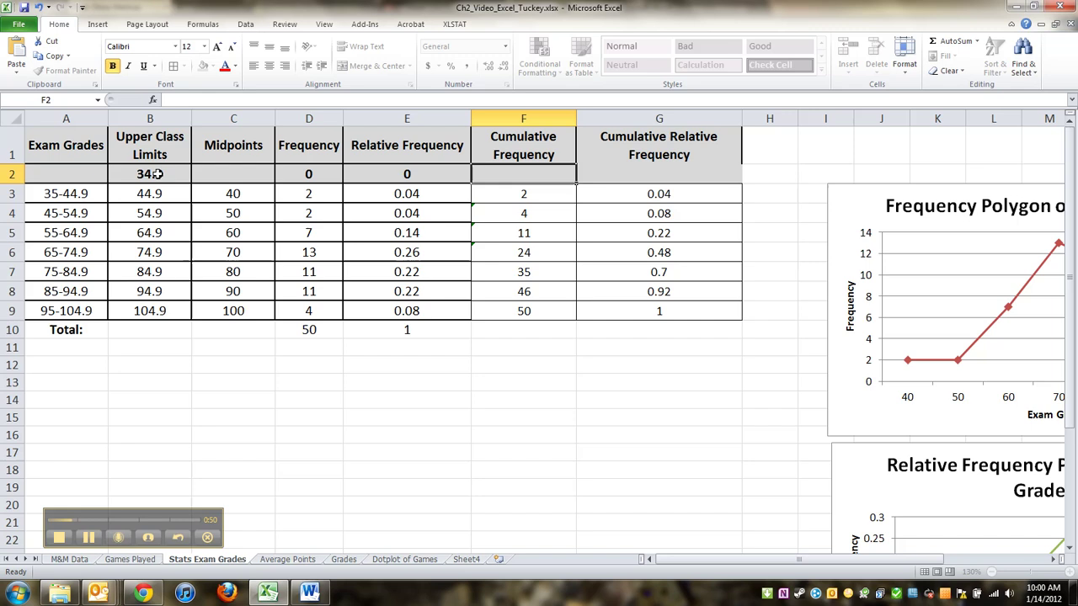
pyautogui.write('0')
pyautogui.press('Tab')
pyautogui.write('0')
pyautogui.click(213, 160)
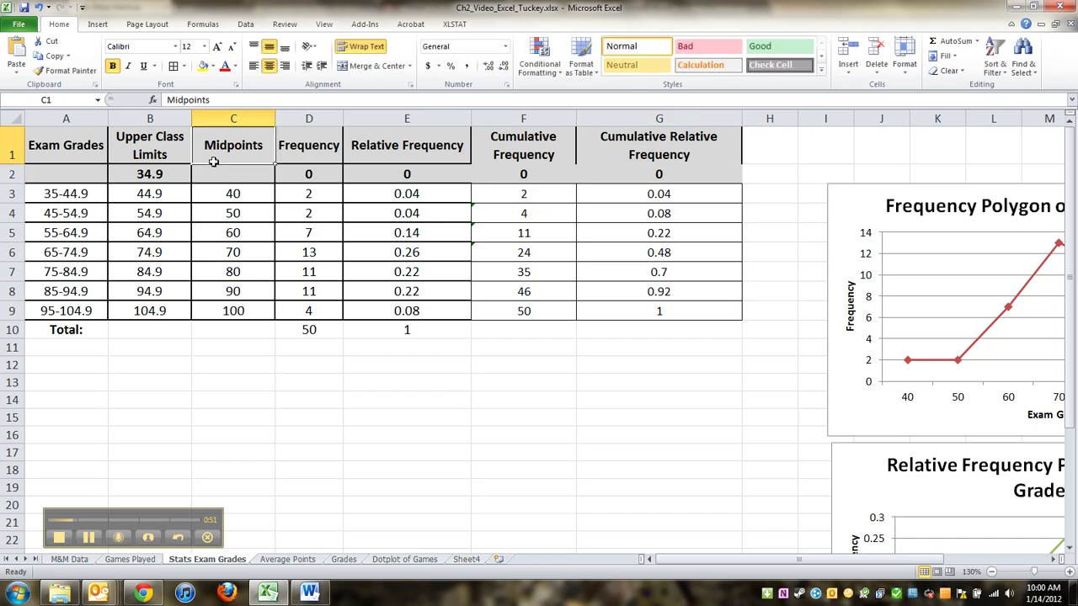
pyautogui.click(224, 175)
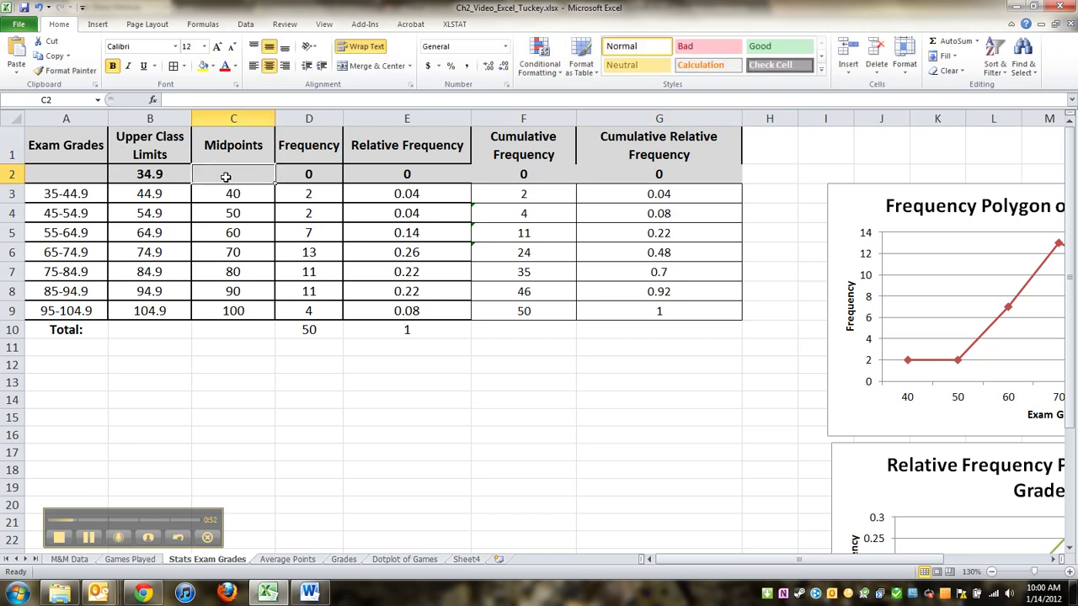
# Remove the fill color from row 2 and give the table cells in A2:G9 matching borders
pyautogui.click(12, 173)
pyautogui.click(213, 66)
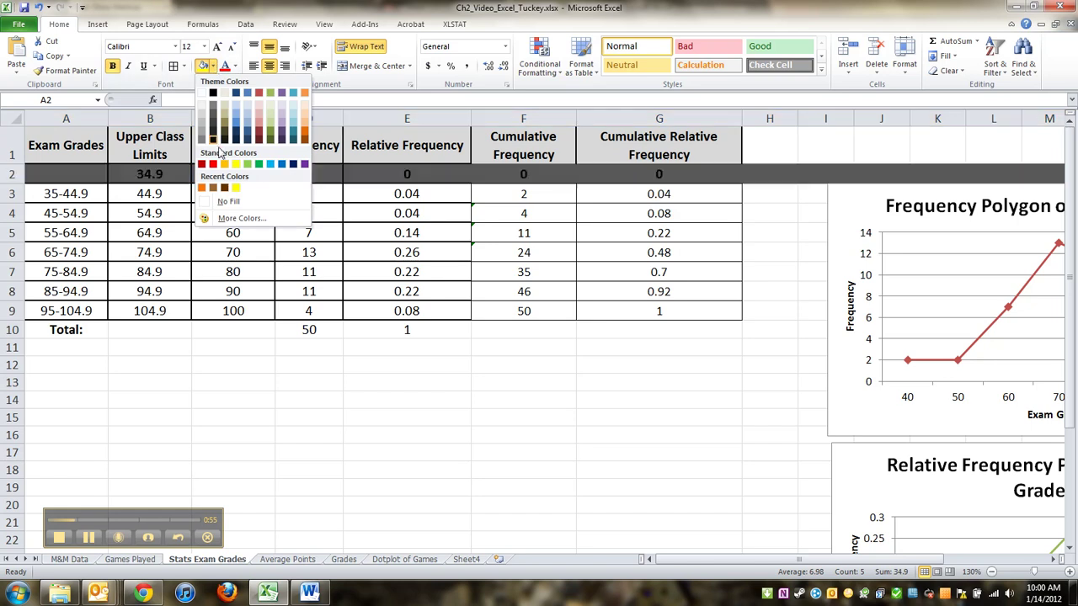
pyautogui.click(227, 201)
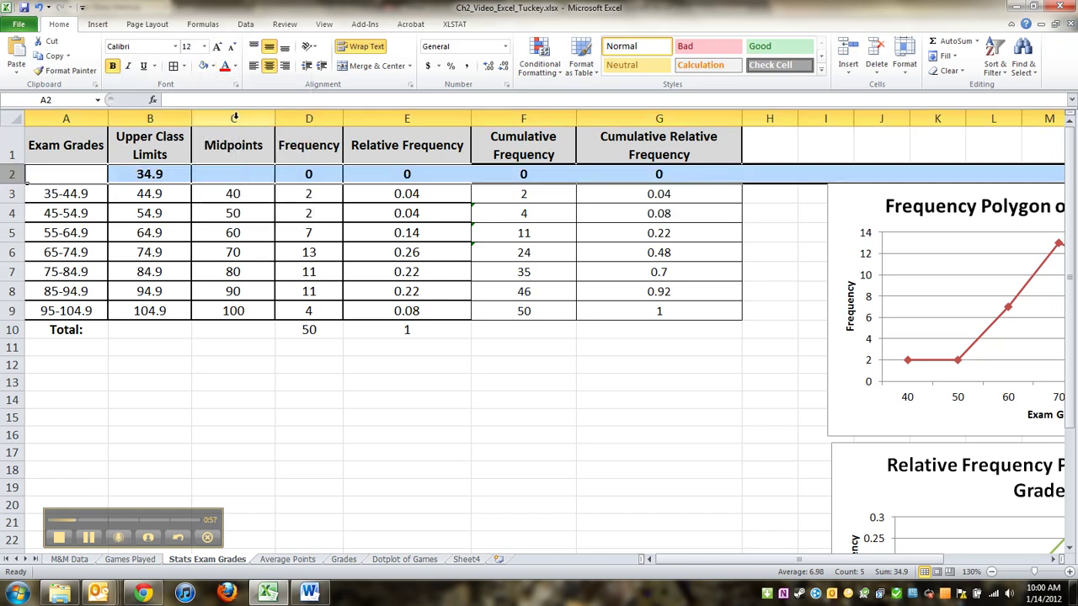
pyautogui.click(95, 537)
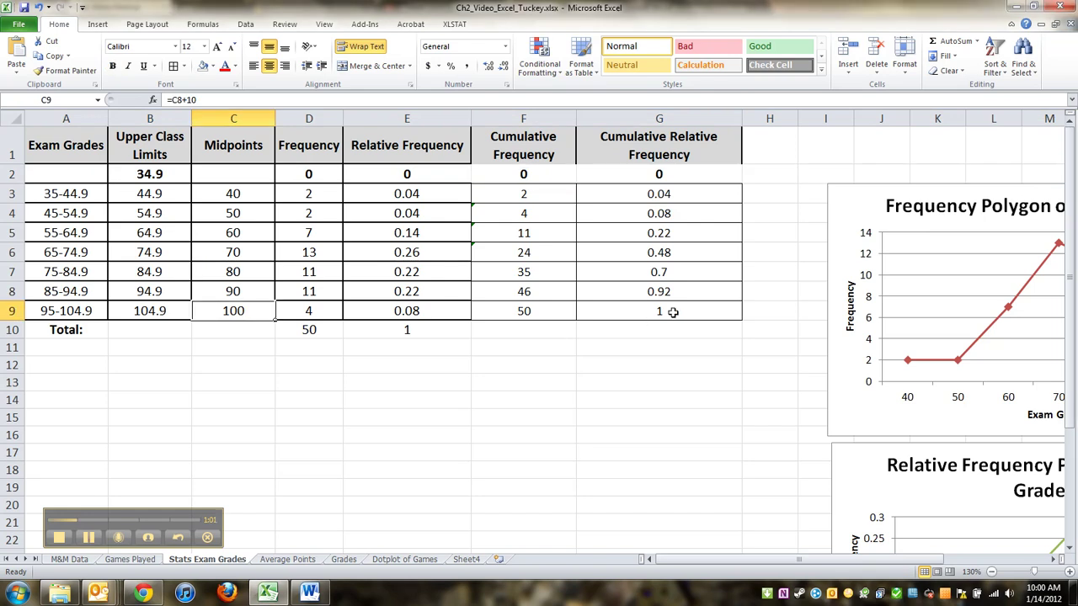
pyautogui.moveTo(670, 311); pyautogui.dragTo(14, 179)
pyautogui.click(223, 242)
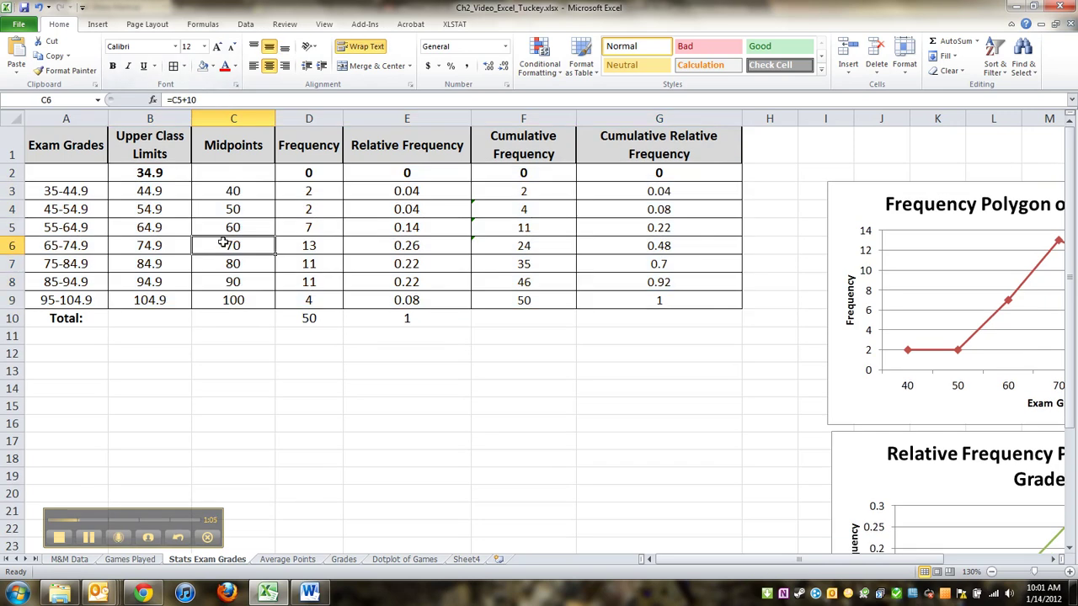
pyautogui.click(494, 297)
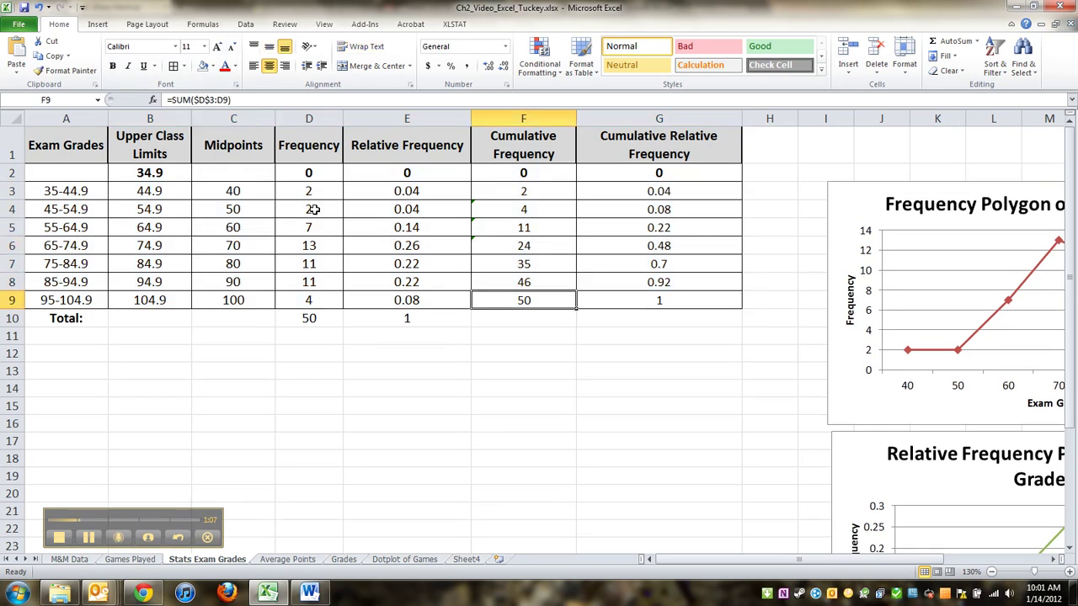
pyautogui.moveTo(547, 149); pyautogui.dragTo(543, 295)
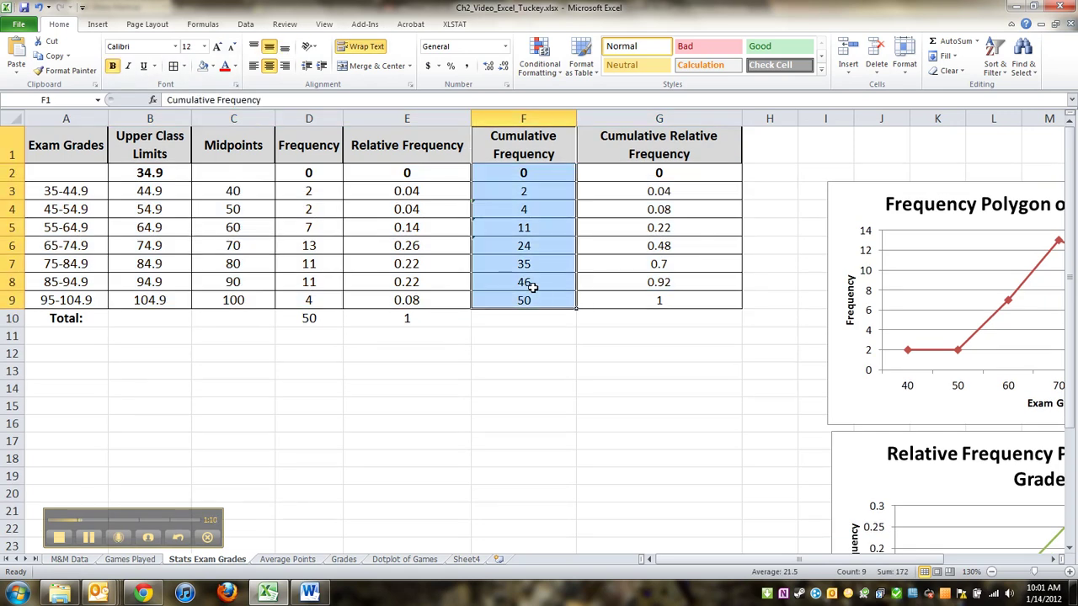
pyautogui.click(522, 148)
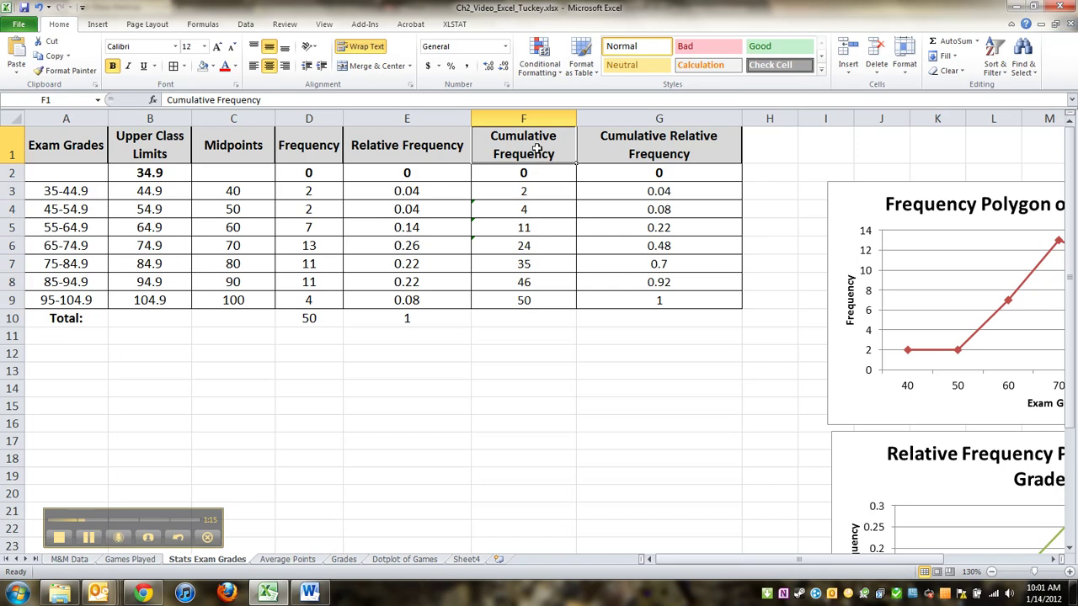
pyautogui.click(13, 171)
pyautogui.rightClick(12, 172)
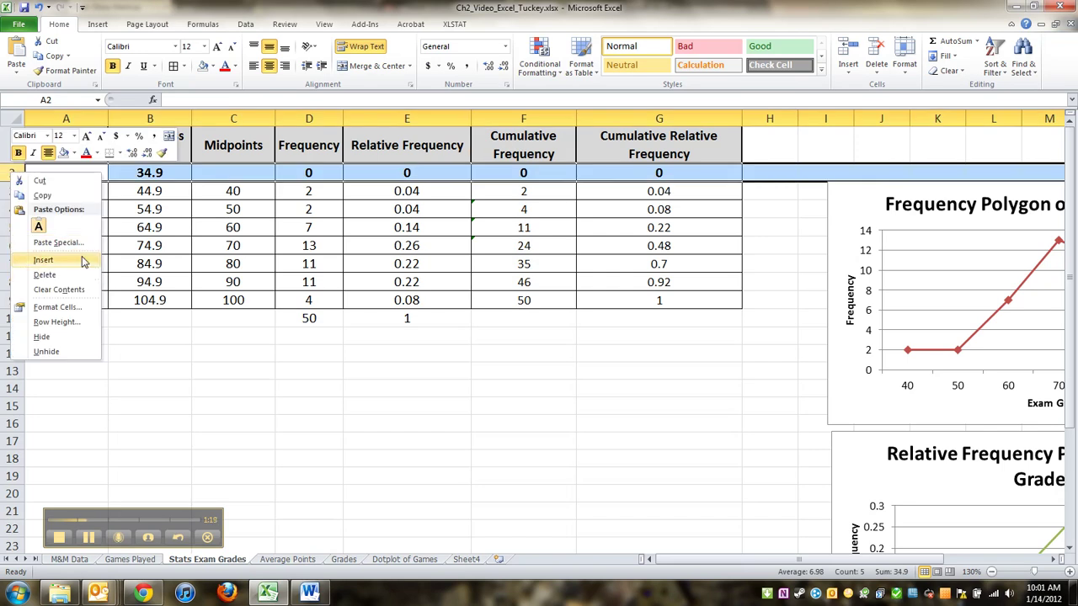
pyautogui.press('Escape')
pyautogui.click(499, 148)
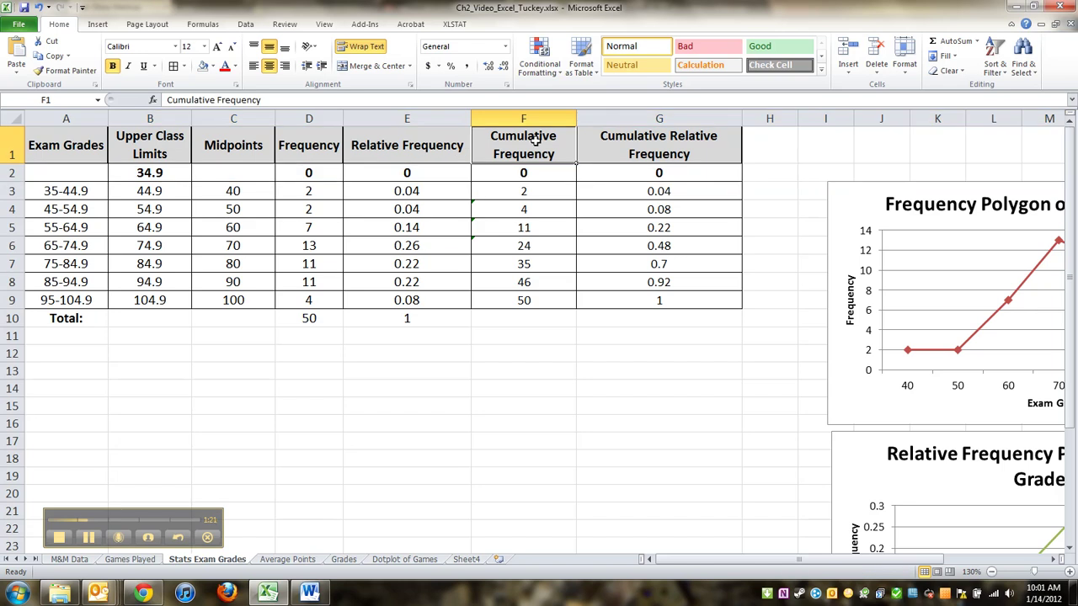
# Insert a 2-D line chart with markers from the Cumulative Frequency column F1:F9 and delete its legend
pyautogui.moveTo(536, 154); pyautogui.dragTo(523, 300)
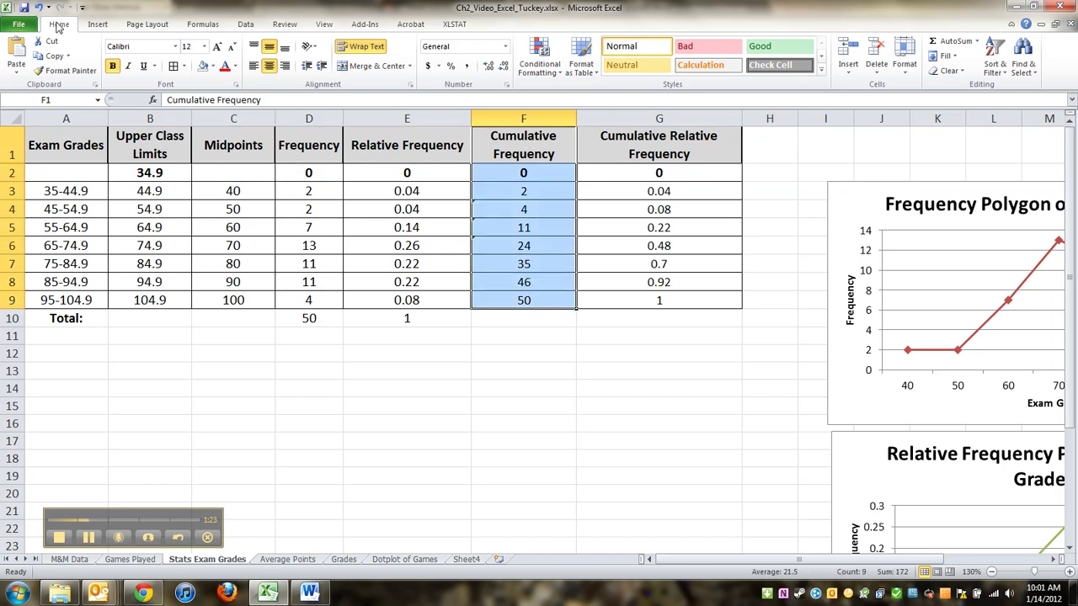
pyautogui.click(97, 25)
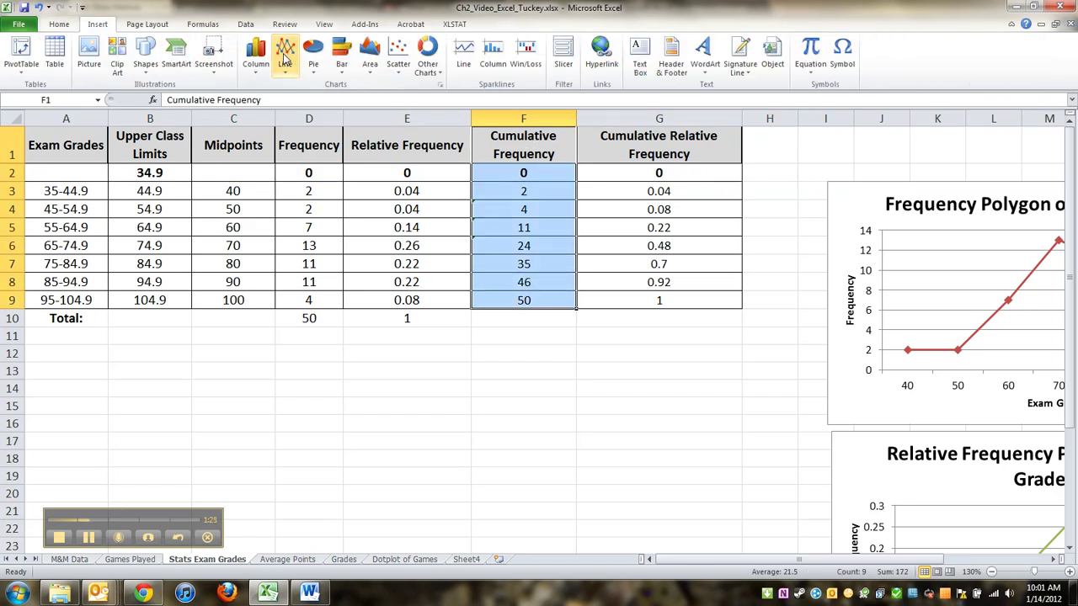
pyautogui.click(285, 59)
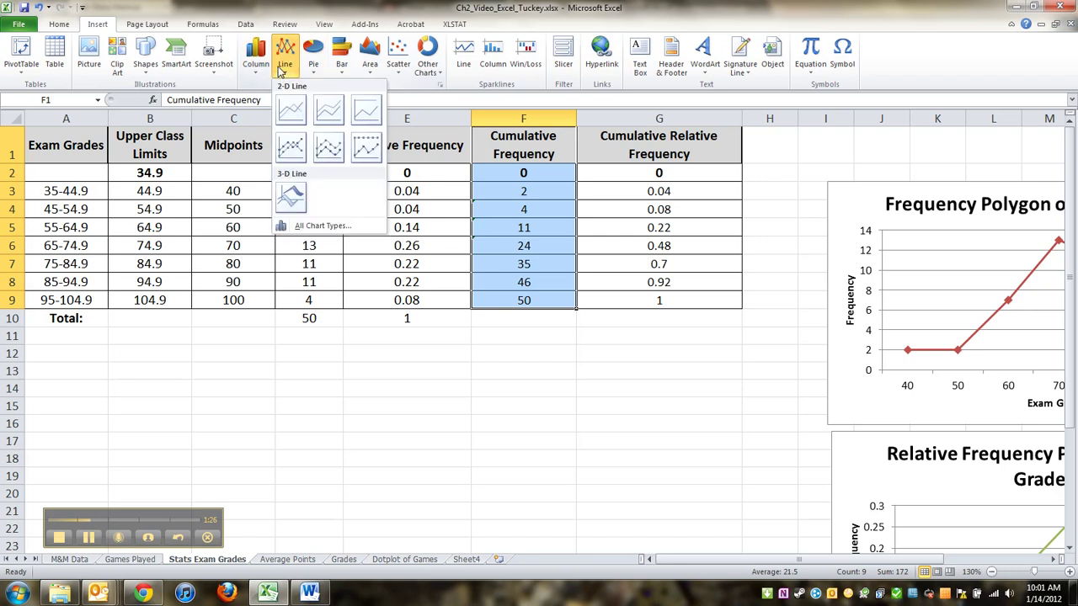
pyautogui.click(301, 146)
pyautogui.click(670, 368)
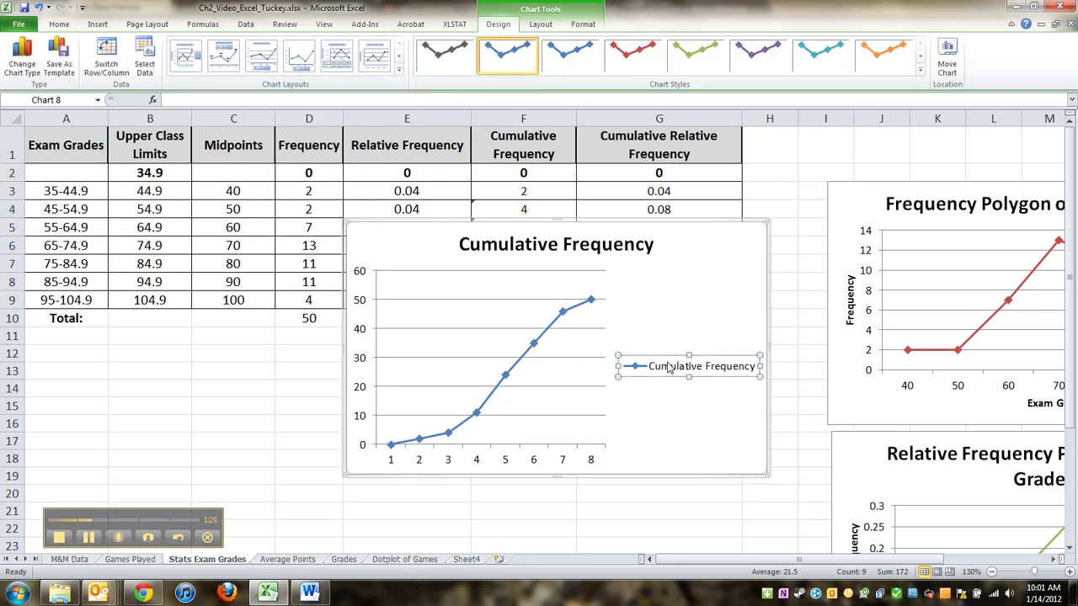
pyautogui.press('Delete')
# Change the chart title to "Cumulative Frequency Ogive of Exam Grades"
pyautogui.click(639, 245)
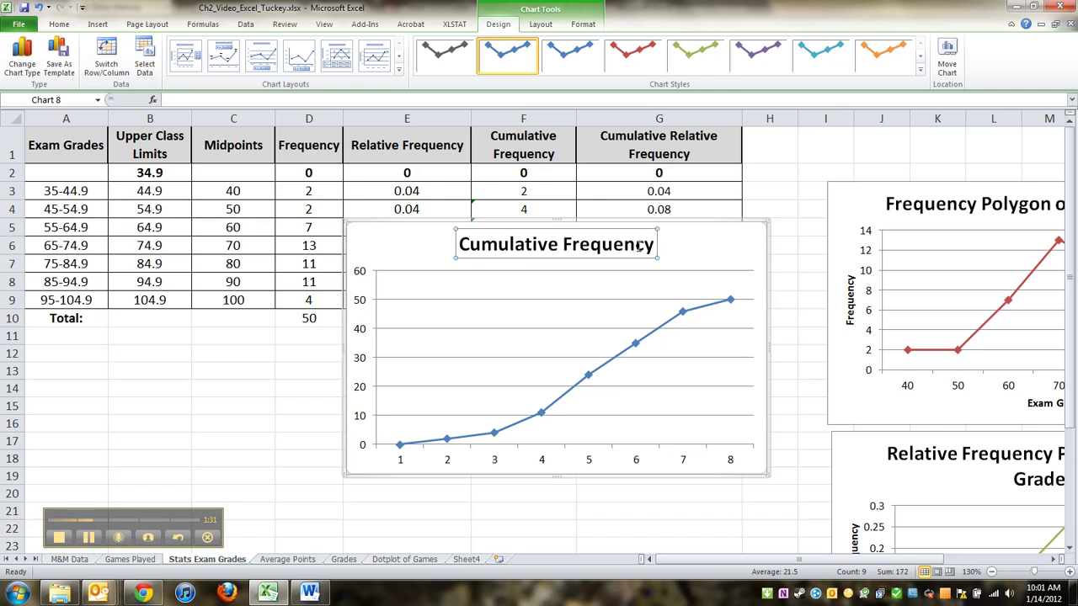
pyautogui.click(653, 244)
pyautogui.write('O')
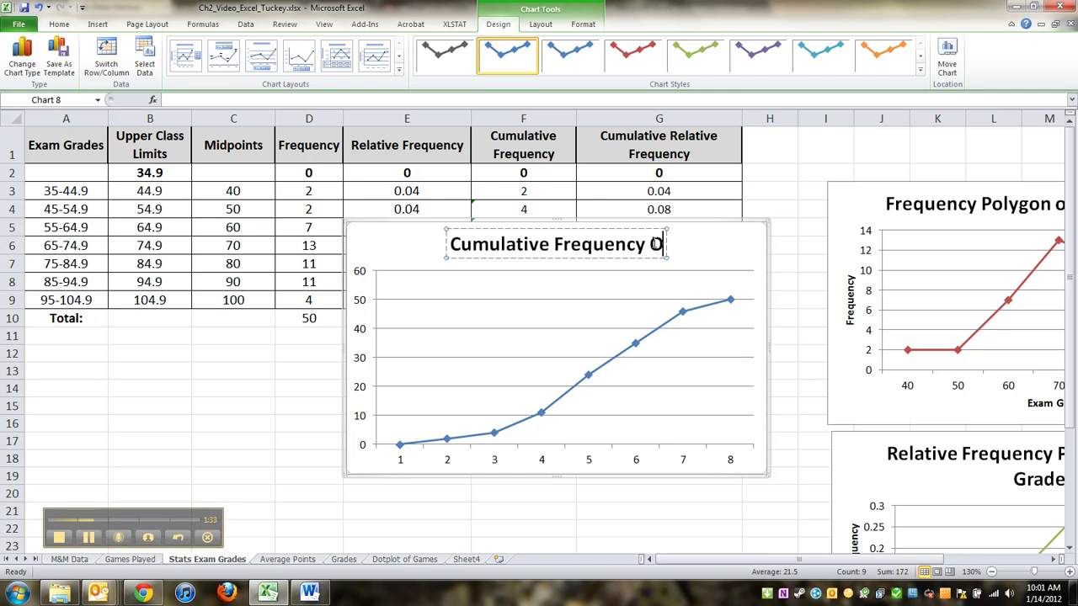
pyautogui.write('give of Exam Grades')
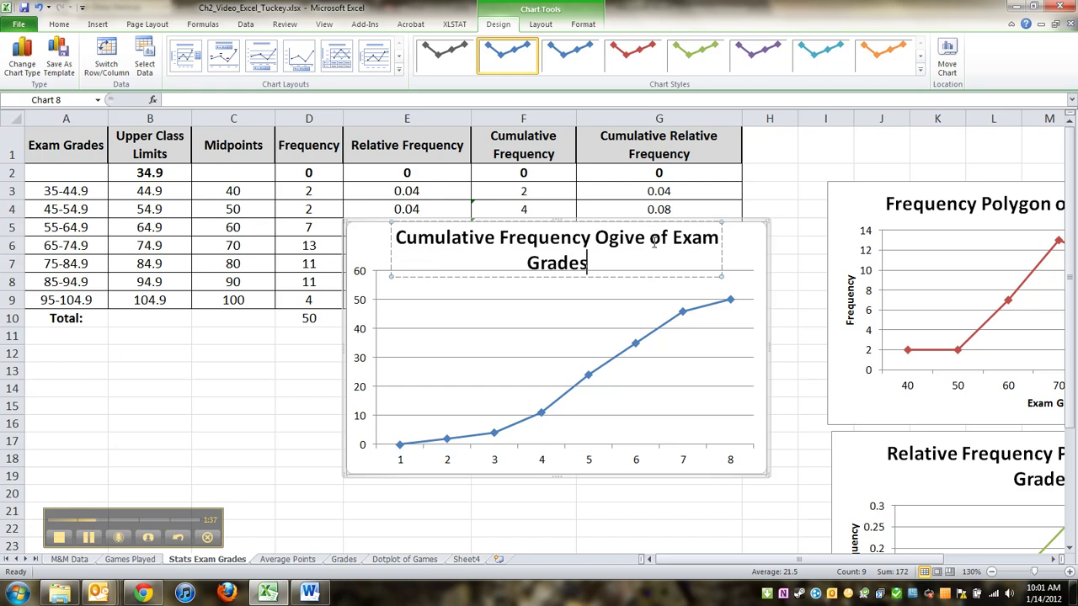
pyautogui.press('Return')
pyautogui.press('BackSpace')
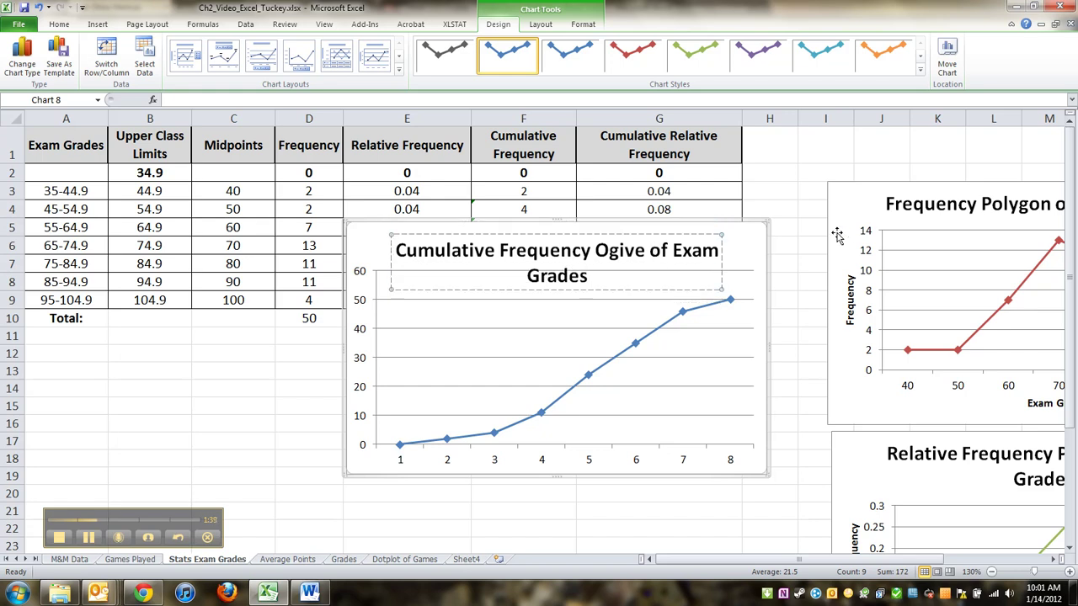
pyautogui.click(749, 239)
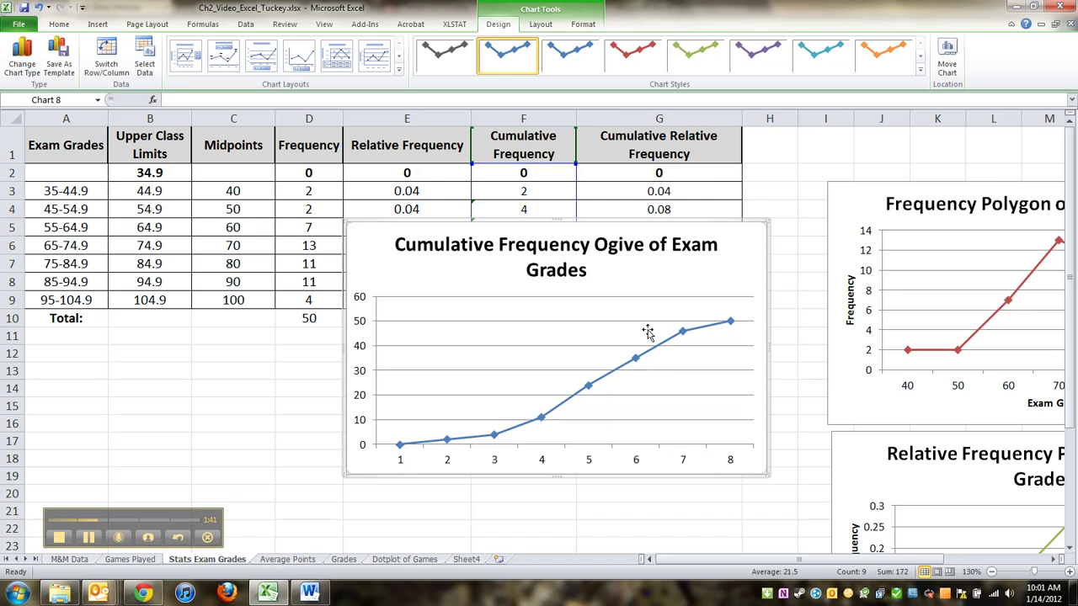
# Set the horizontal axis labels of the cumulative frequency chart to the Upper Class Limits range B1:B9, including the header
pyautogui.click(401, 465)
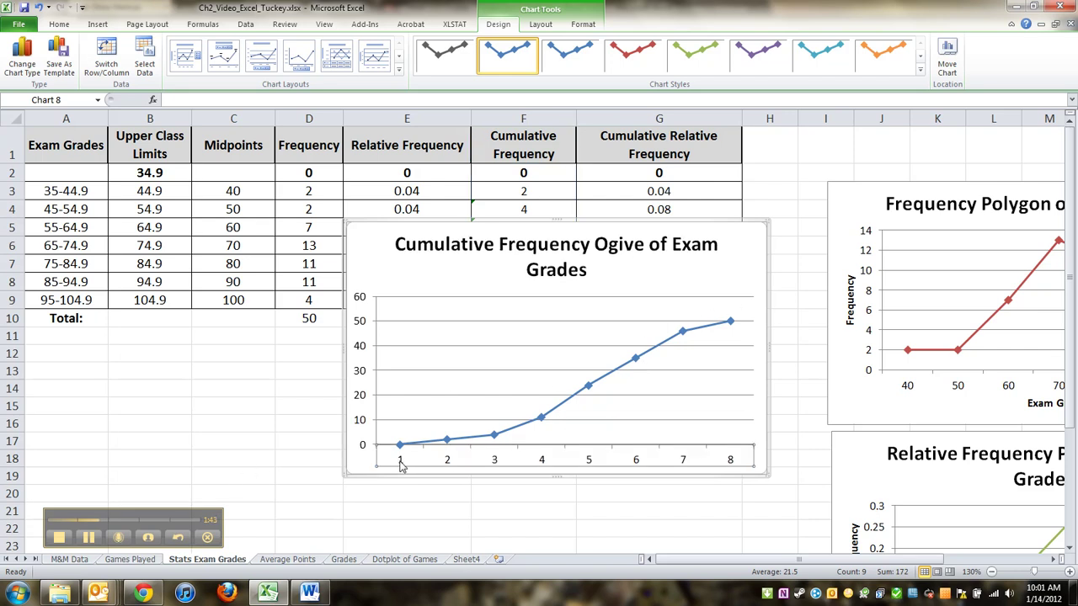
pyautogui.click(448, 438)
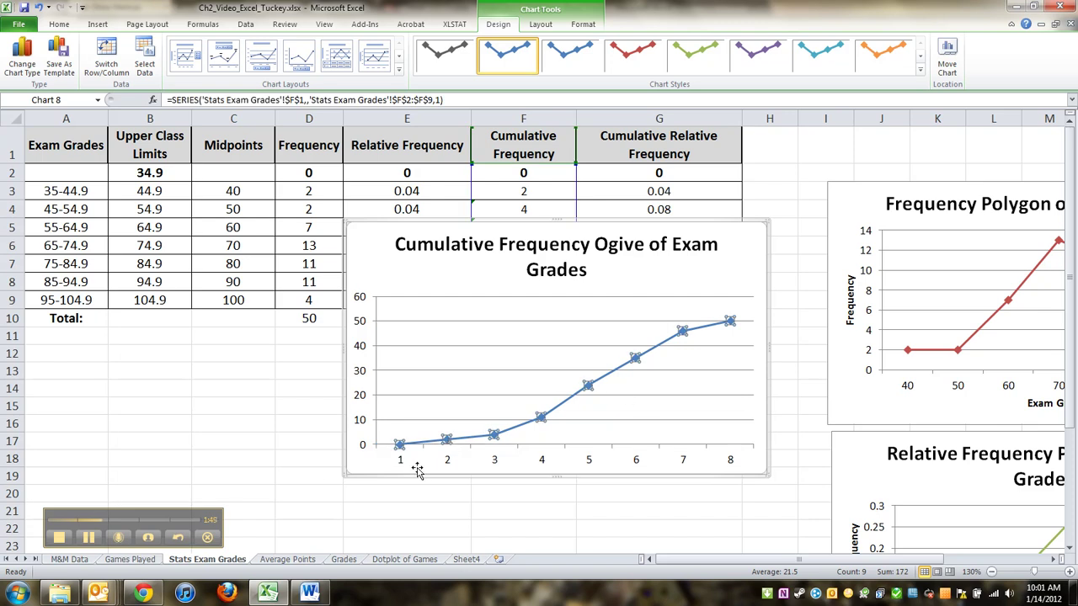
pyautogui.rightClick(540, 418)
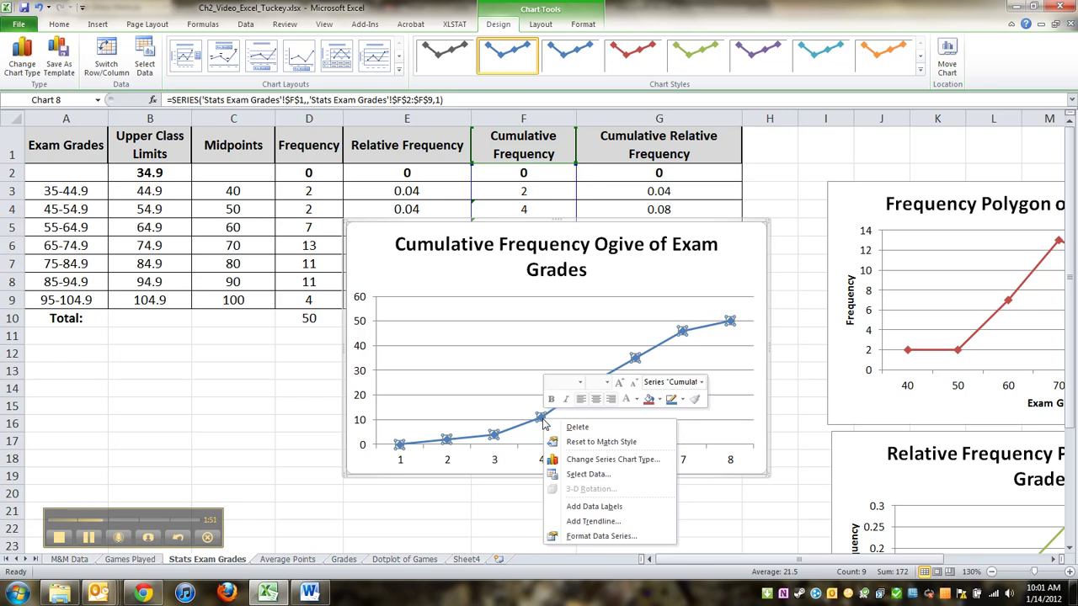
pyautogui.click(573, 476)
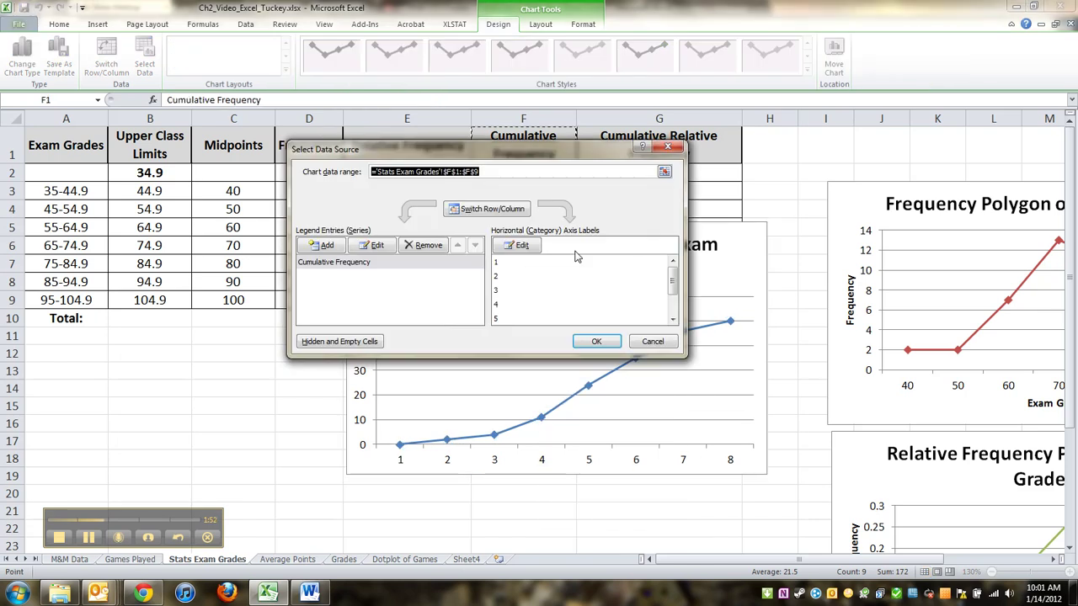
pyautogui.click(517, 250)
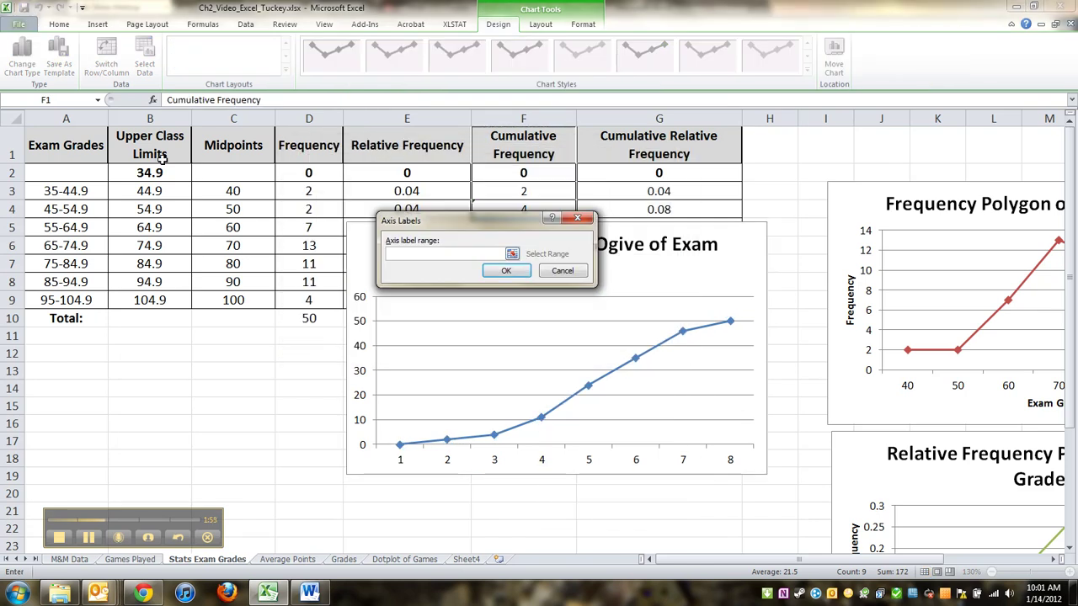
pyautogui.moveTo(161, 156); pyautogui.dragTo(151, 301)
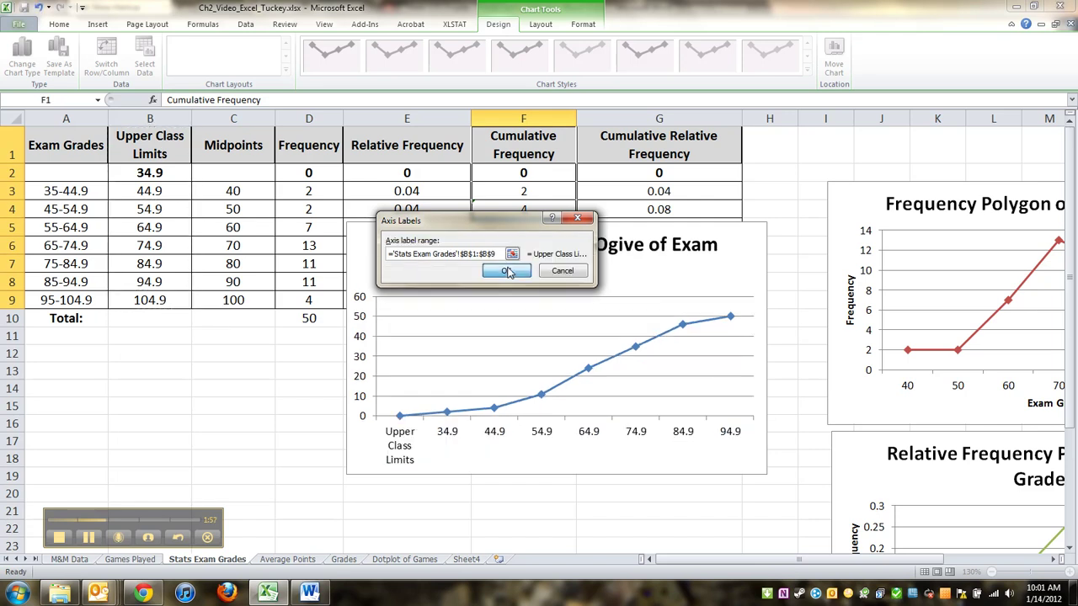
pyautogui.click(506, 271)
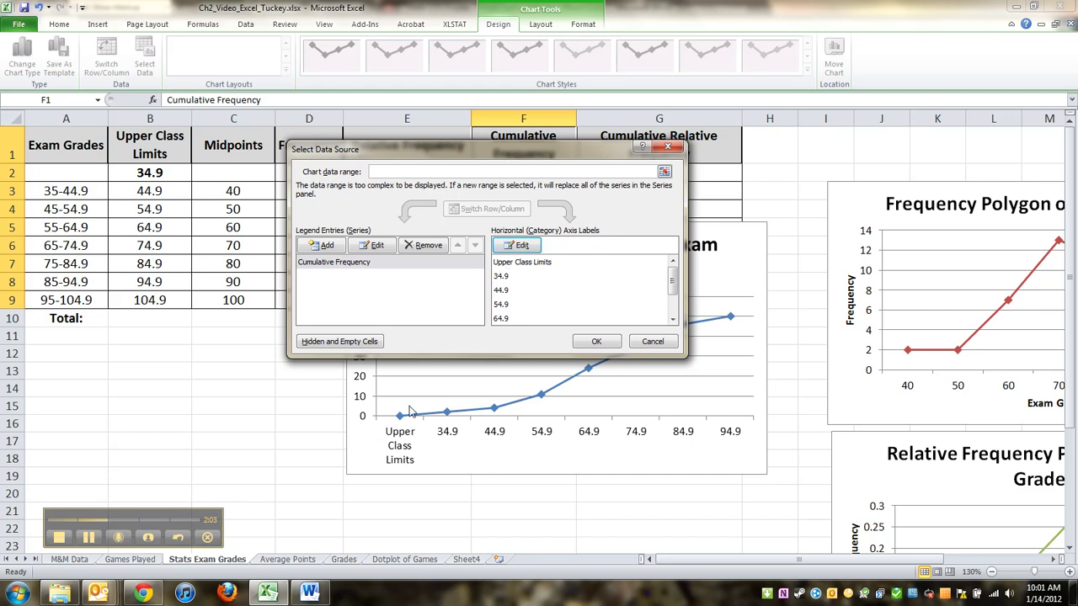
# Set the axis label range to the upper class limits in B2:B9 and apply the data source
pyautogui.click(517, 245)
pyautogui.click(168, 174)
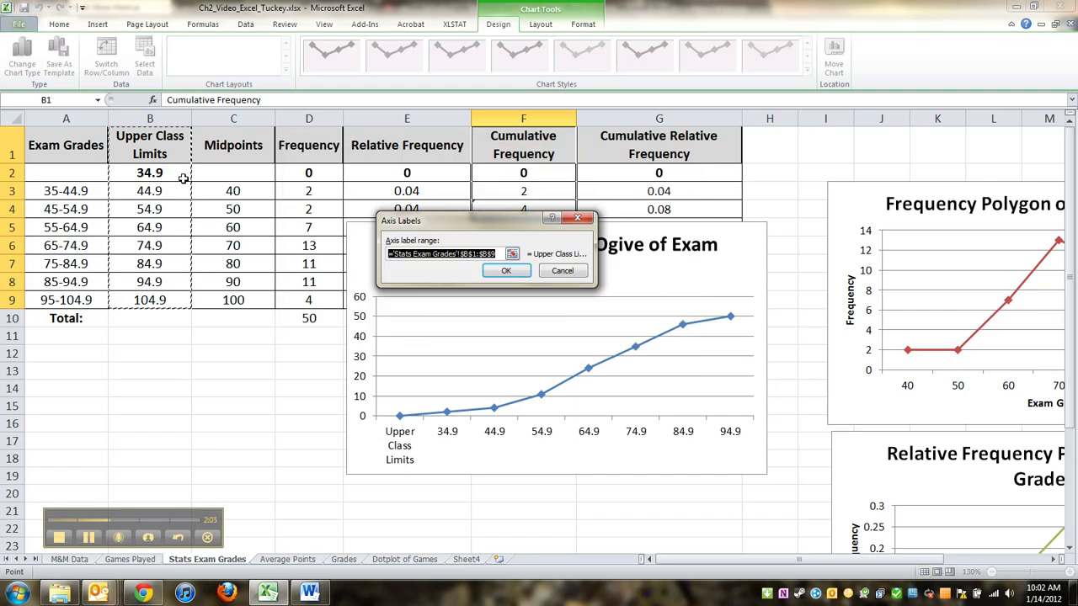
pyautogui.moveTo(174, 173); pyautogui.dragTo(177, 301)
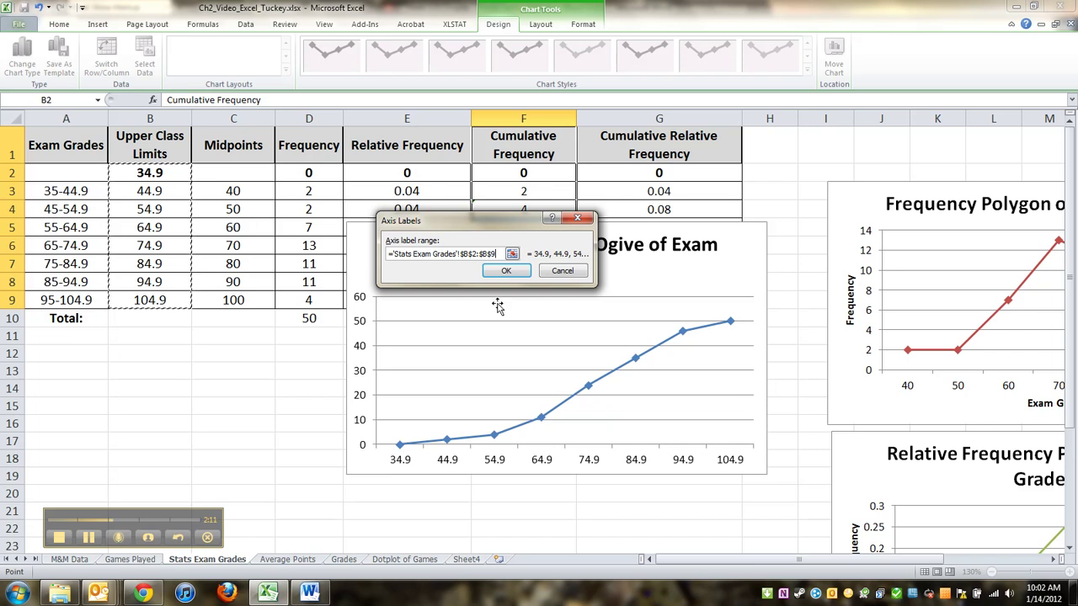
pyautogui.click(505, 272)
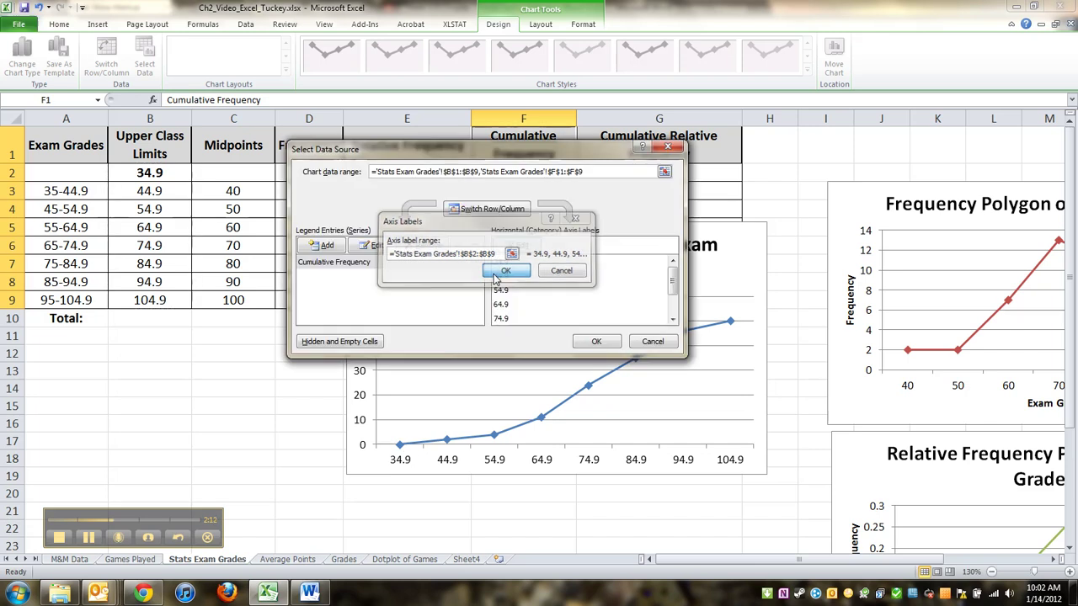
pyautogui.click(594, 342)
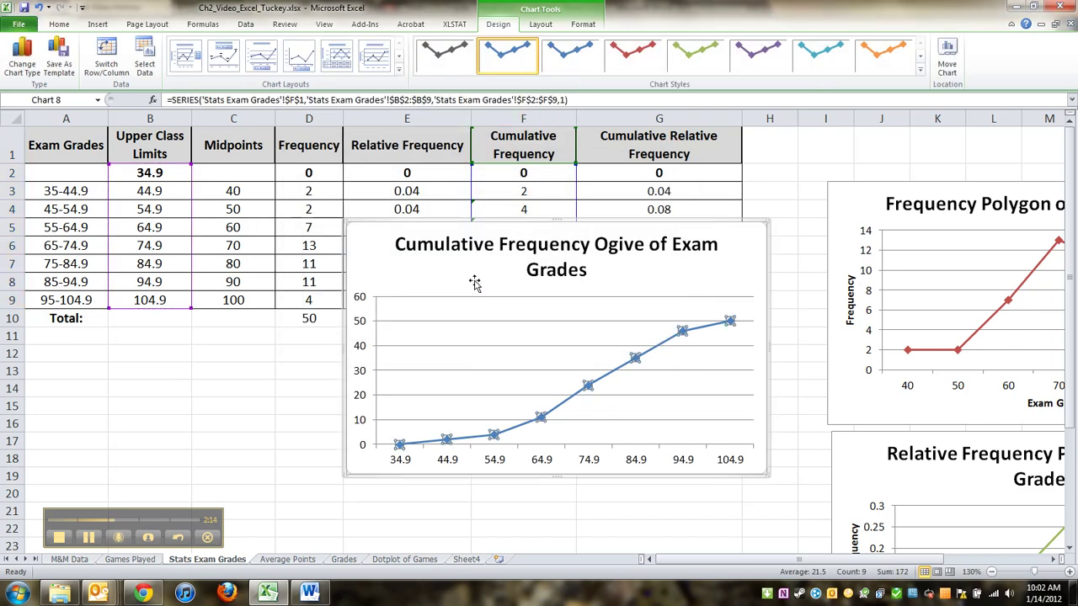
# Add a horizontal axis title below the axis of the ogive chart reading "Exam Grades"
pyautogui.click(433, 270)
pyautogui.click(370, 266)
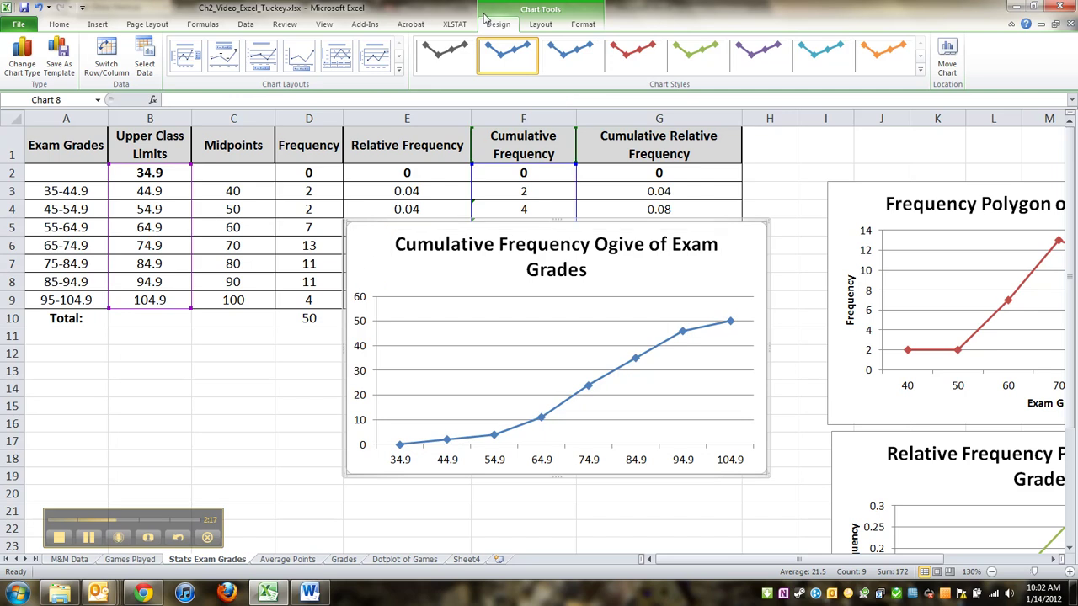
pyautogui.click(541, 23)
pyautogui.click(238, 64)
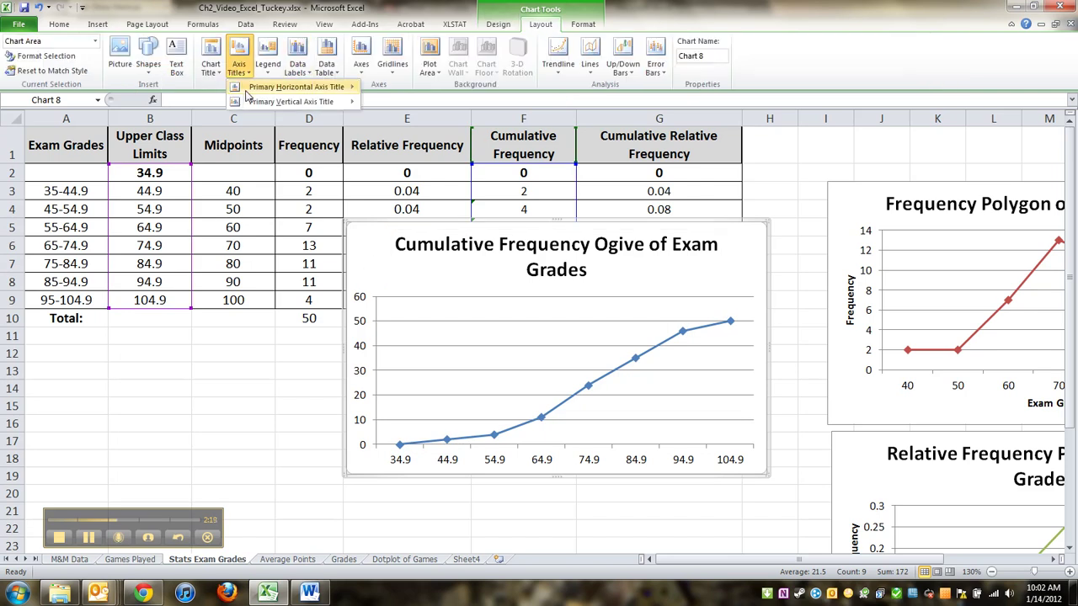
pyautogui.moveTo(295, 87)
pyautogui.click(423, 125)
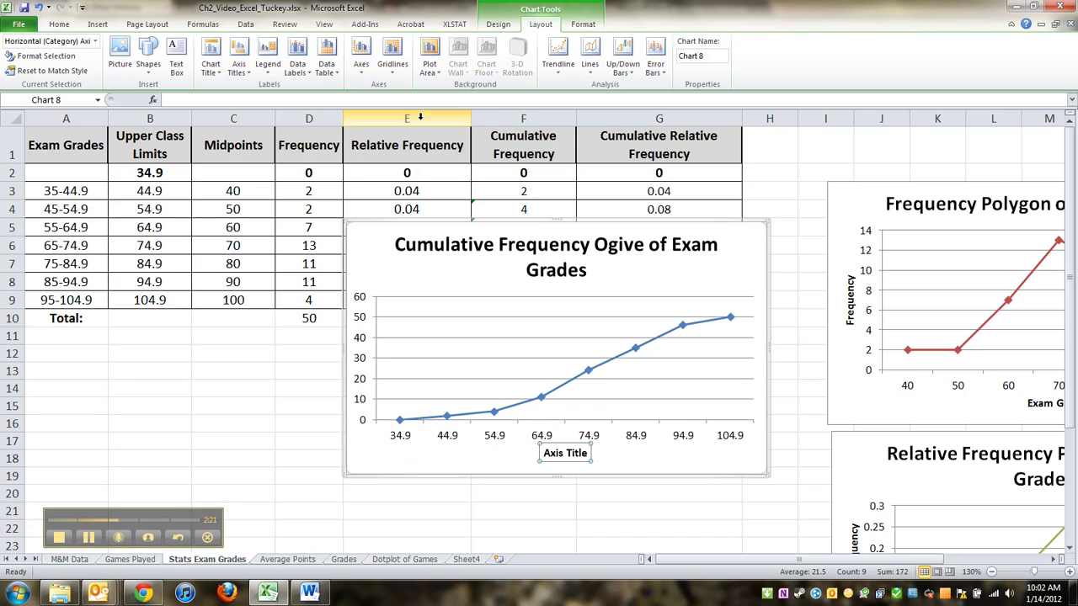
pyautogui.write('Exam Grades')
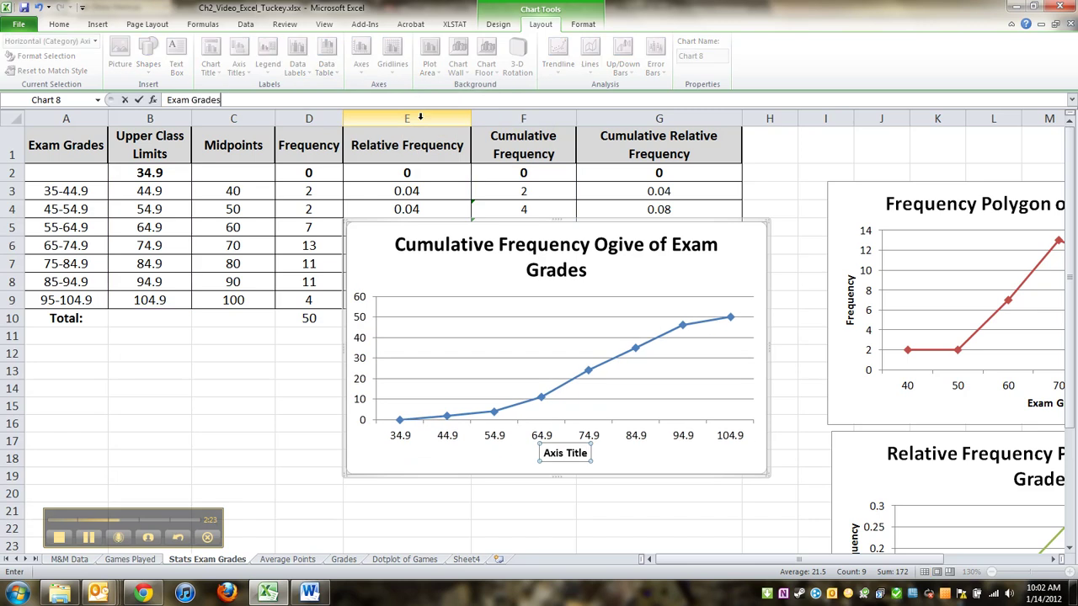
pyautogui.press('Return')
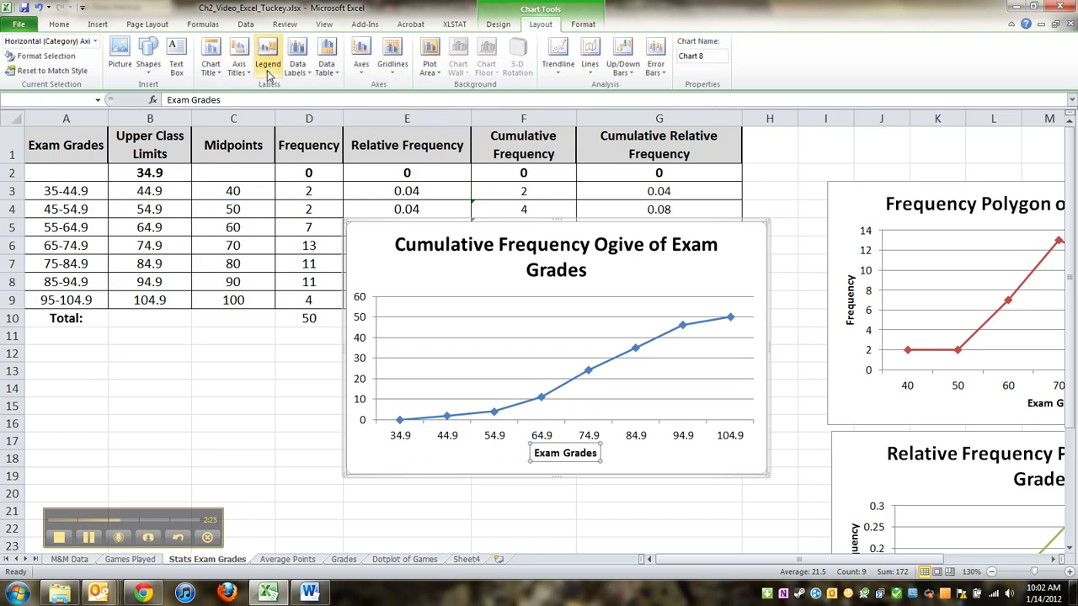
# Add a rotated vertical axis title to the ogive chart reading "Cumulative Frequency"
pyautogui.click(238, 68)
pyautogui.moveTo(253, 91)
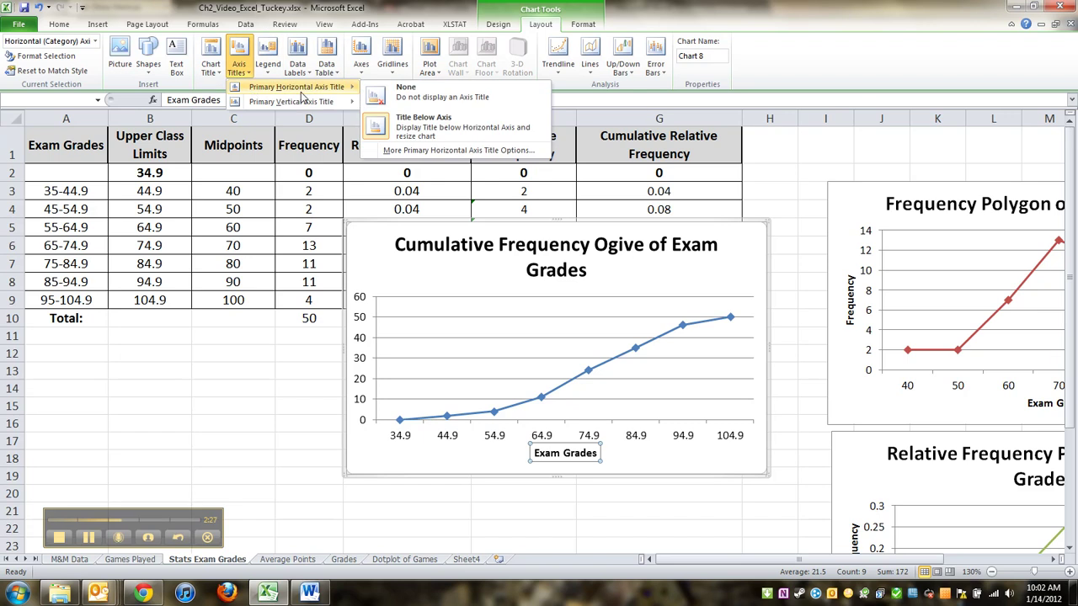
pyautogui.moveTo(335, 107)
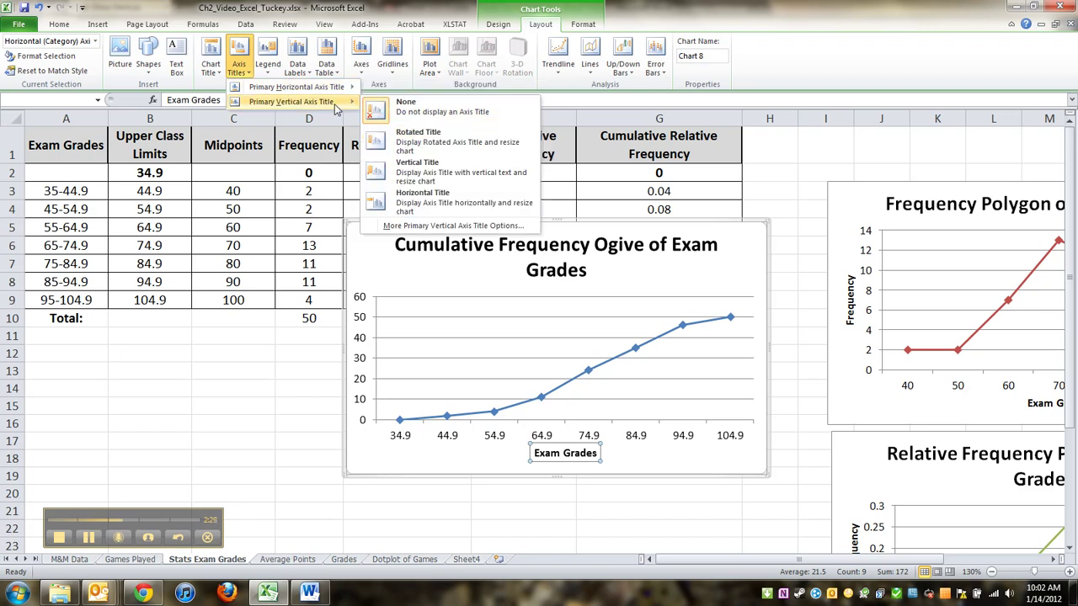
pyautogui.click(416, 131)
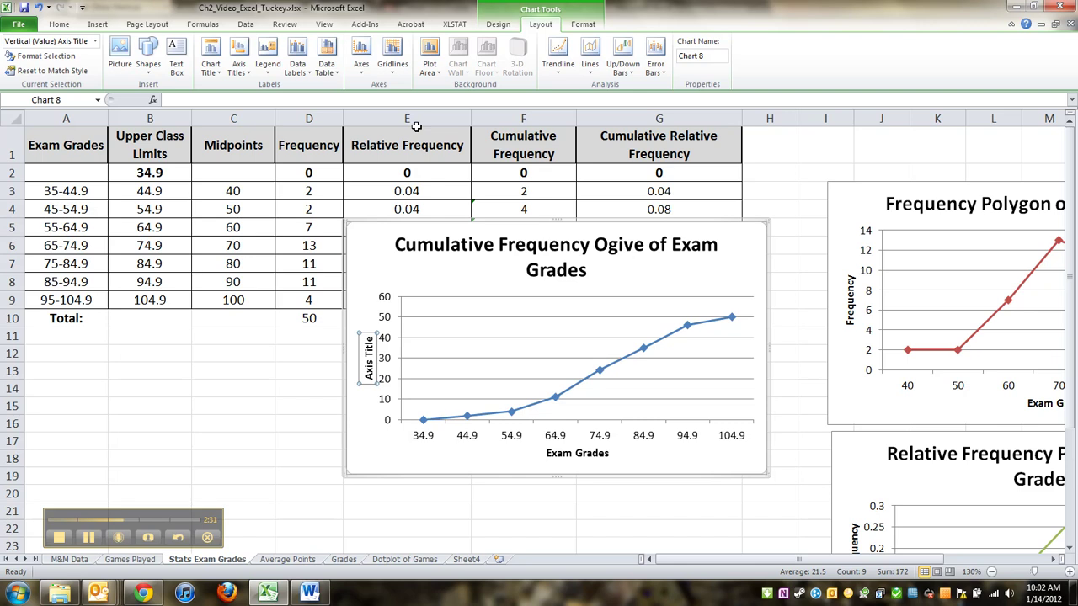
pyautogui.write('Cumulative Freq')
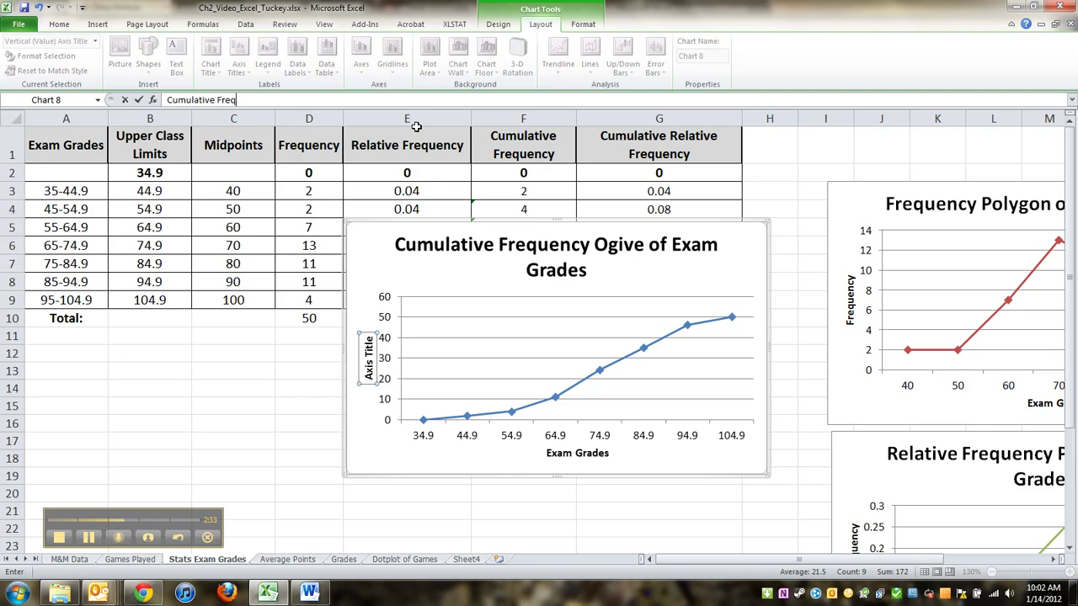
pyautogui.write('uency')
pyautogui.press('Return')
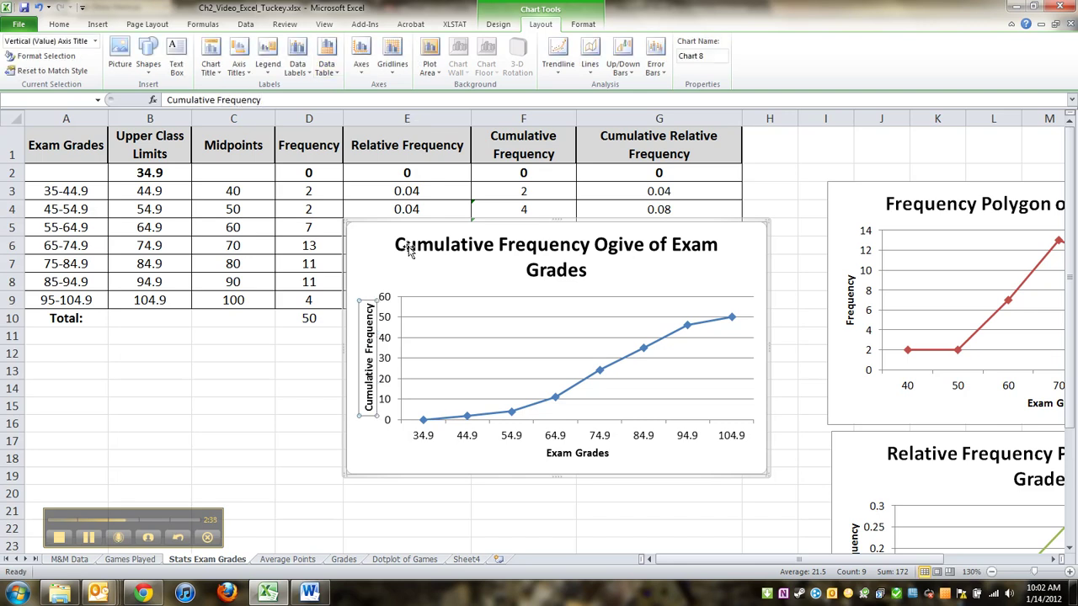
pyautogui.click(386, 298)
pyautogui.click(394, 265)
pyautogui.click(595, 454)
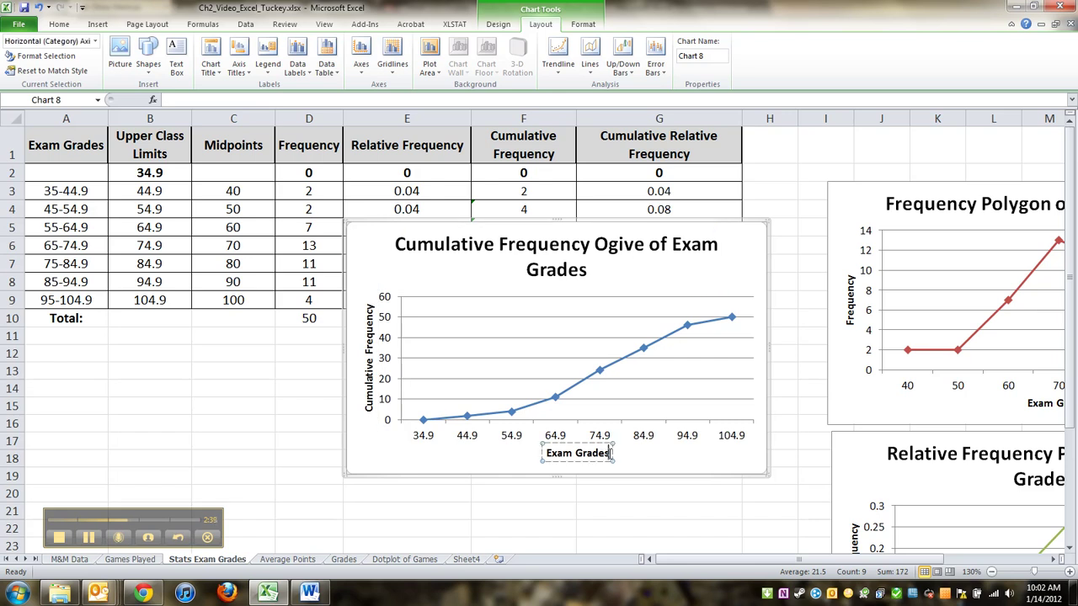
pyautogui.write('Upper Class')
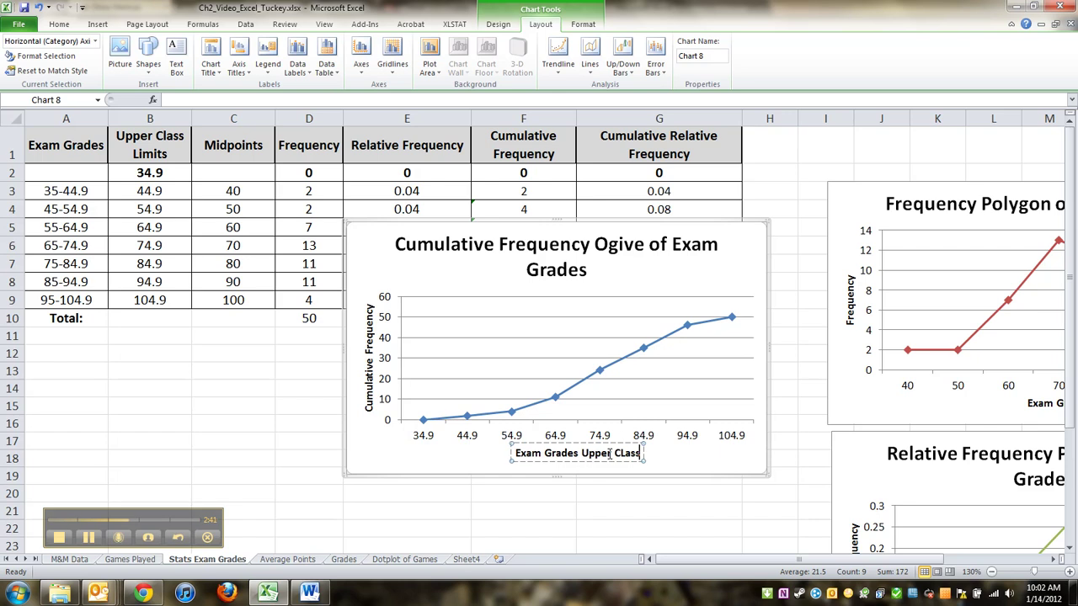
pyautogui.press('BackSpace')
pyautogui.press('BackSpace')
pyautogui.press('BackSpace')
pyautogui.press('BackSpace')
pyautogui.press('BackSpace')
pyautogui.press('BackSpace')
pyautogui.press('BackSpace')
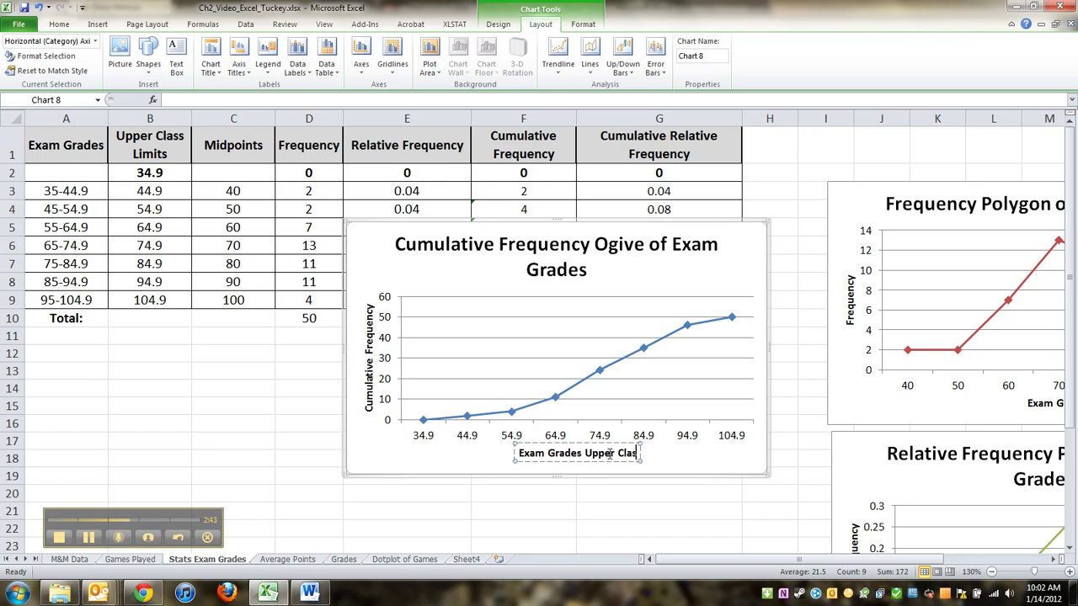
pyautogui.press('BackSpace')
pyautogui.press('BackSpace')
pyautogui.press('BackSpace')
pyautogui.press('BackSpace')
pyautogui.press('BackSpace')
pyautogui.press('BackSpace')
pyautogui.write('s')
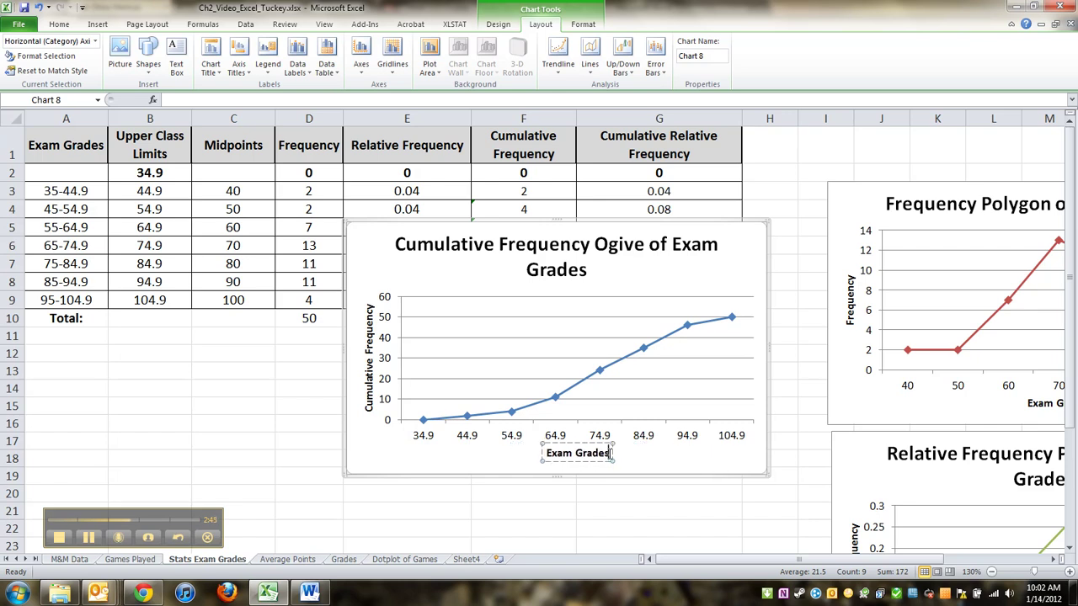
pyautogui.click(672, 442)
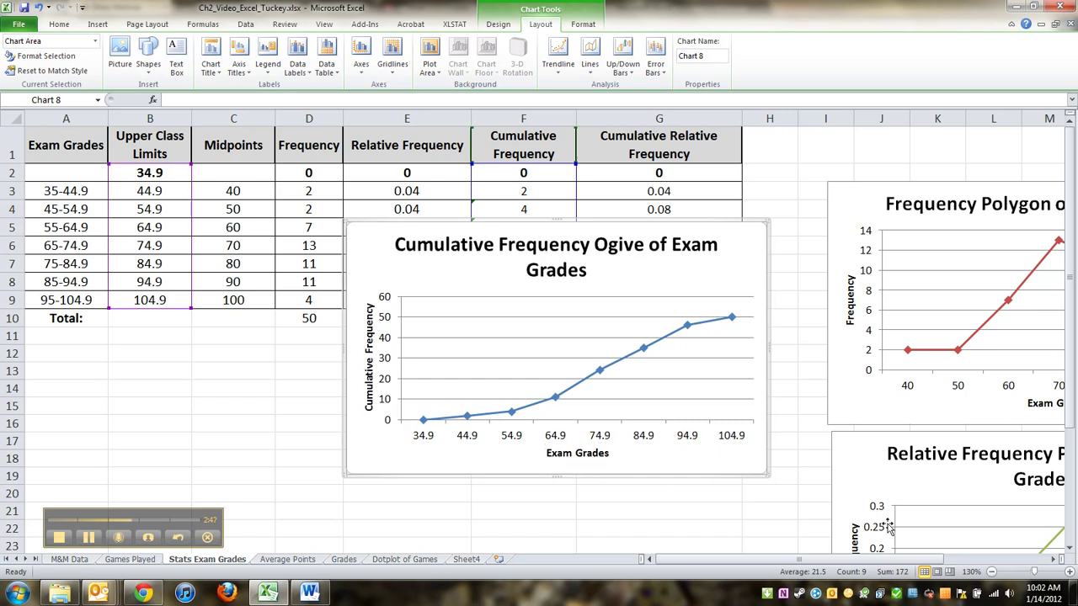
# Move the ogive chart directly below the frequency table, with its upper edge at row 11
pyautogui.hscroll(5, 762, 560)
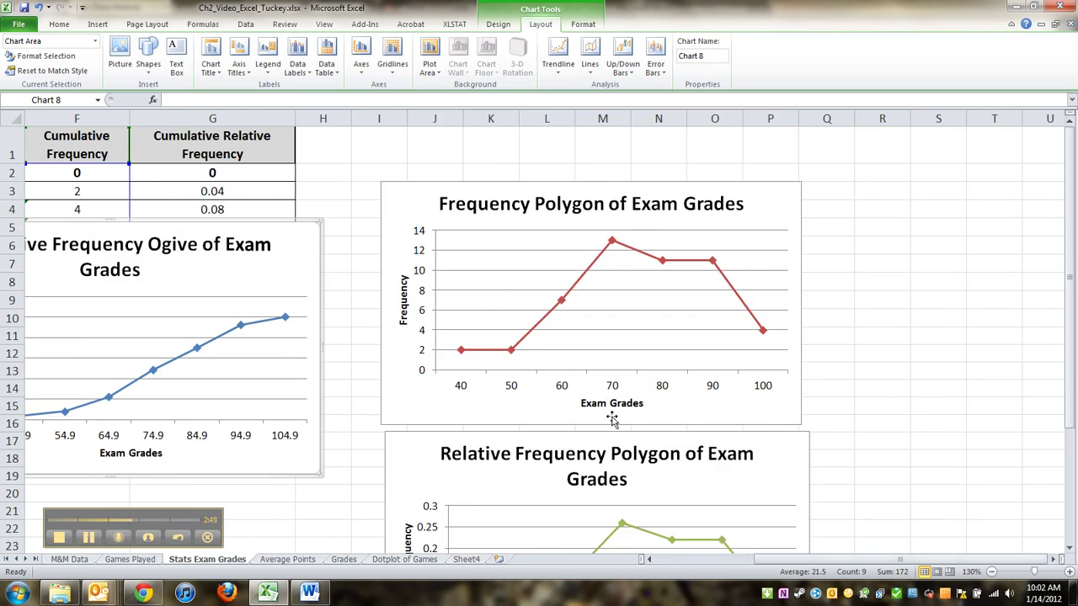
pyautogui.hscroll(-5, 648, 560)
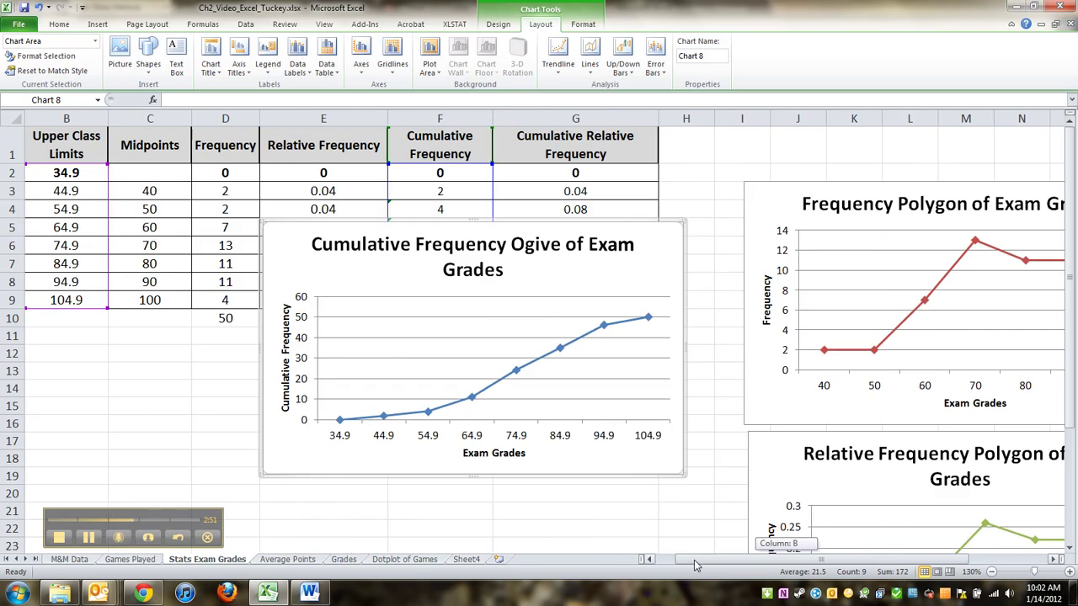
pyautogui.scroll(-3, 576, 277)
pyautogui.scroll(2, 564, 271)
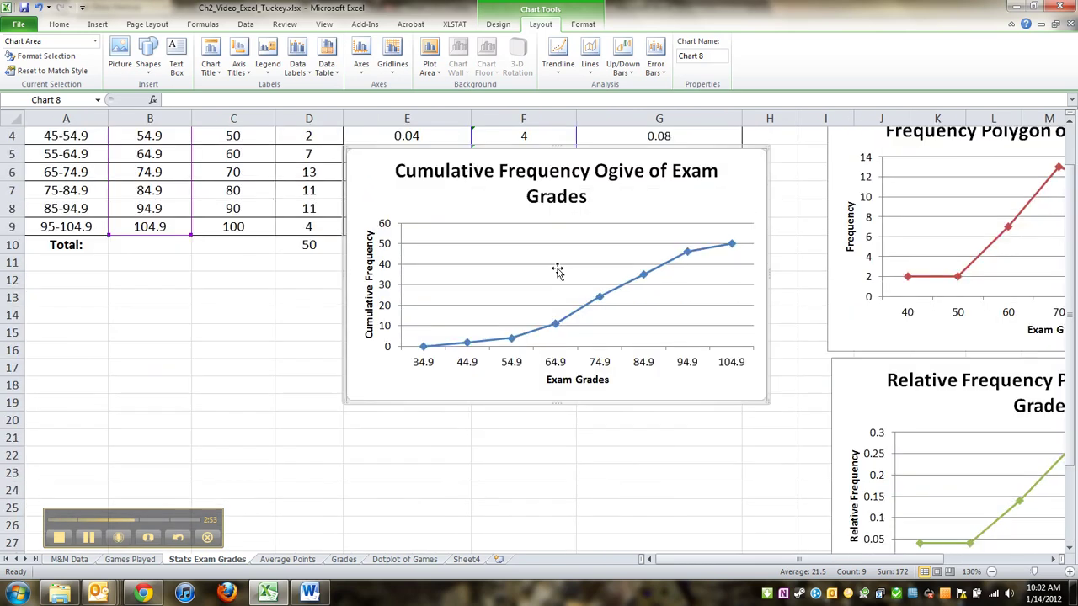
pyautogui.moveTo(478, 149); pyautogui.dragTo(487, 263)
pyautogui.scroll(-2, 486, 269)
pyautogui.scroll(3, 486, 269)
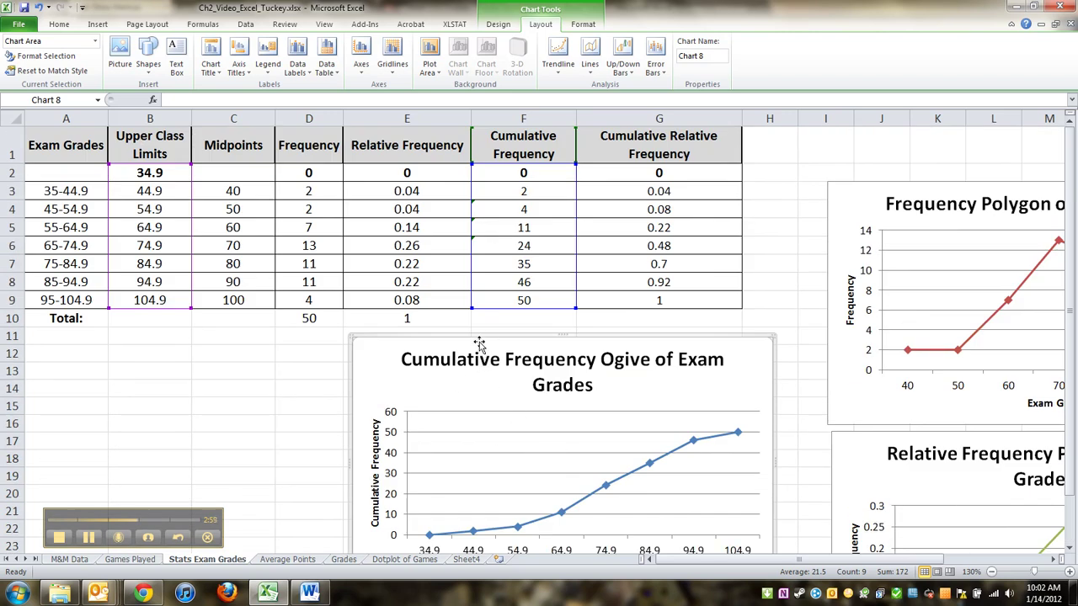
pyautogui.scroll(-2, 480, 354)
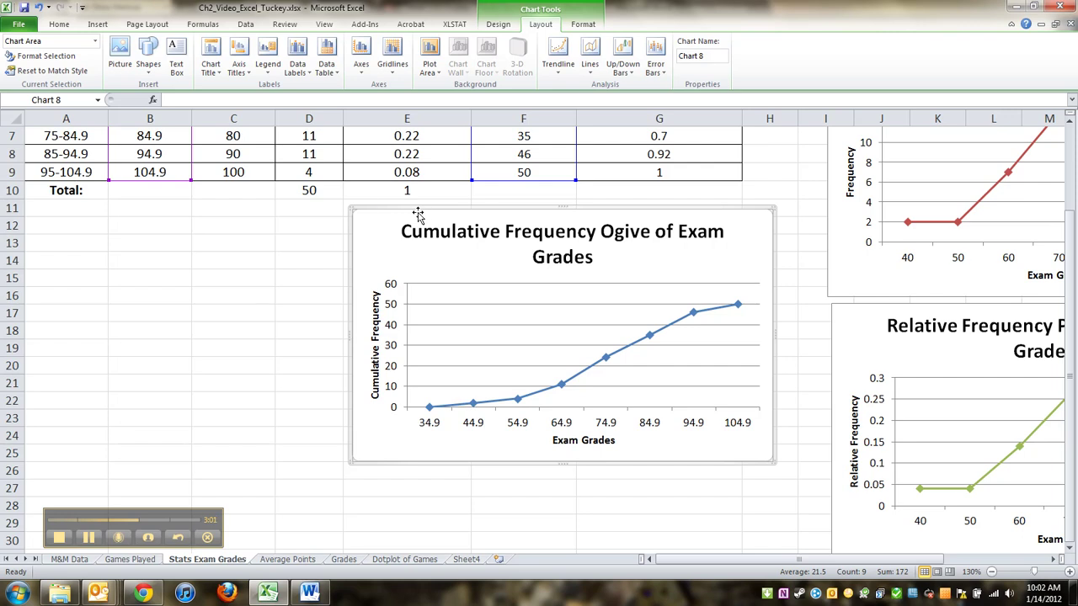
# Paste a copy of the cumulative frequency ogive chart below the table at cell B12
pyautogui.click(271, 224)
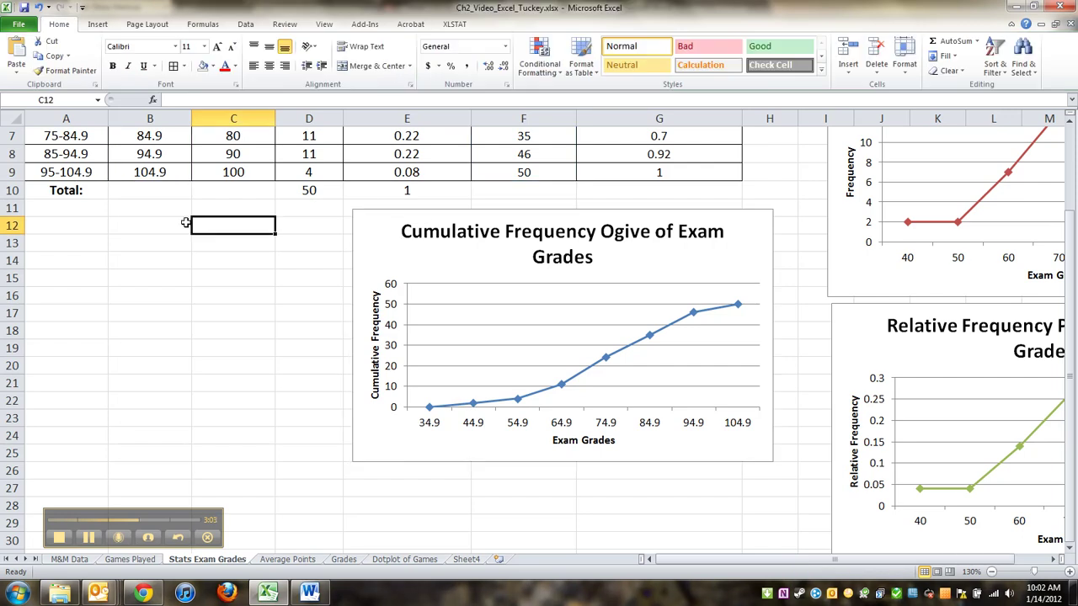
pyautogui.click(138, 223)
pyautogui.hotkey('ctrl', 'v')
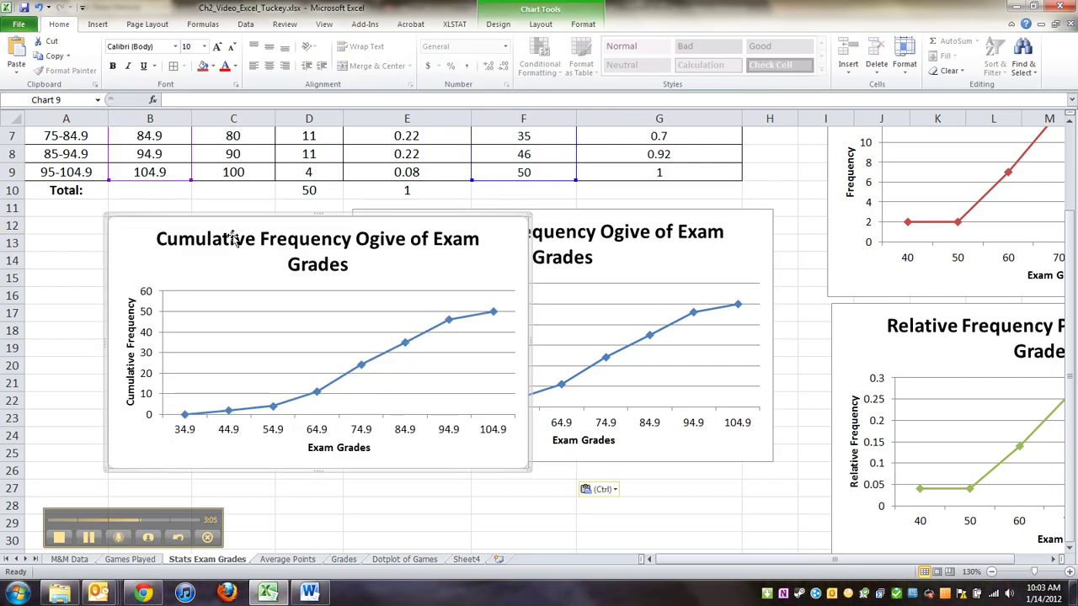
pyautogui.scroll(-2, 268, 210)
pyautogui.scroll(2, 267, 211)
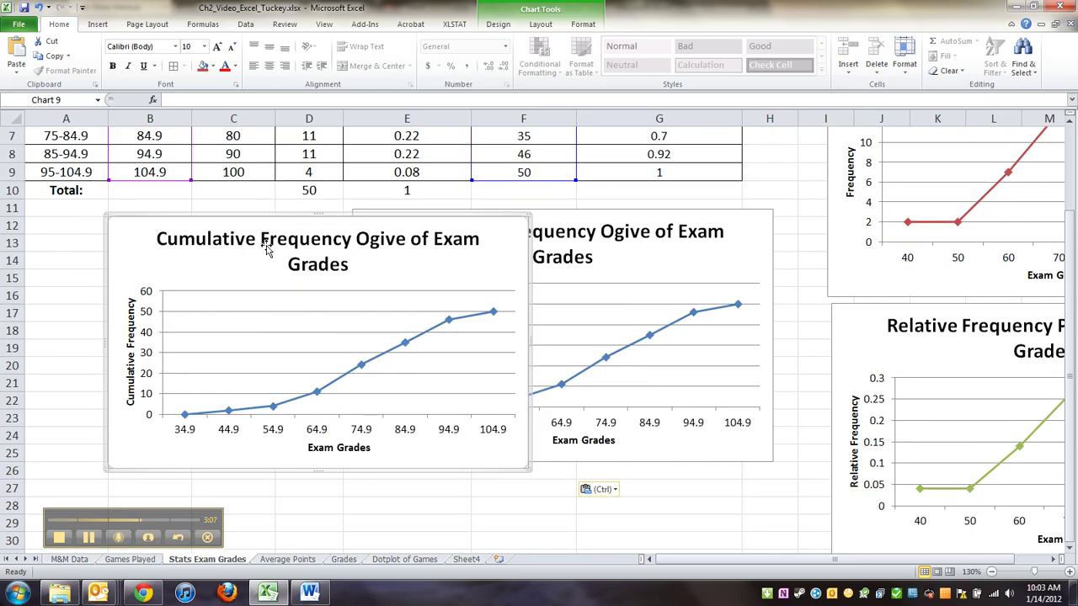
pyautogui.scroll(2, 261, 253)
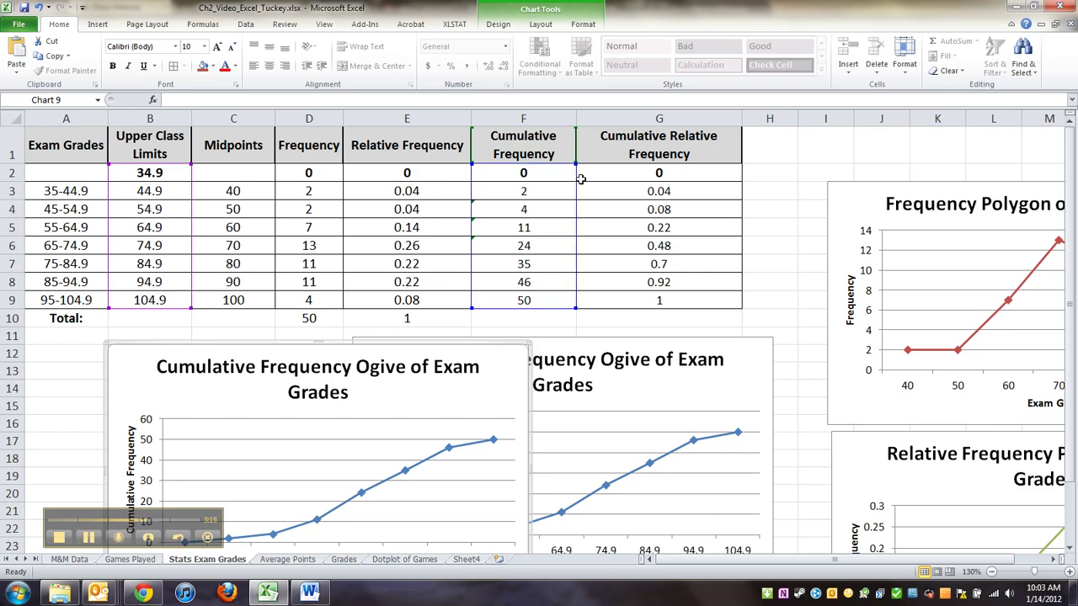
# Switch the copied ogive chart's data series to the Cumulative Relative Frequency values in G2:G9
pyautogui.moveTo(572, 175); pyautogui.dragTo(576, 178)
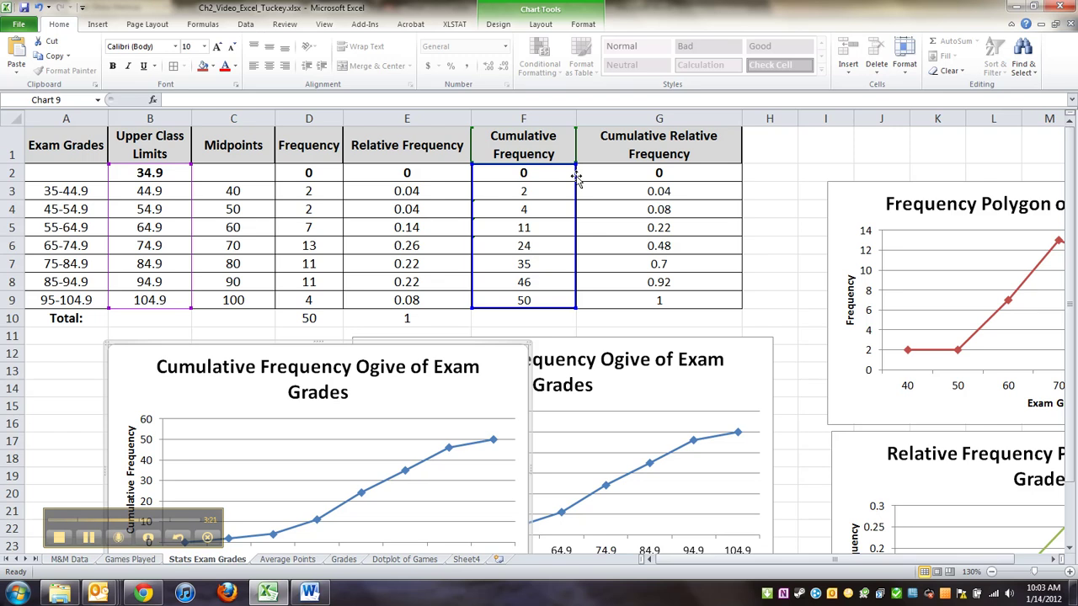
pyautogui.moveTo(579, 181); pyautogui.dragTo(640, 172)
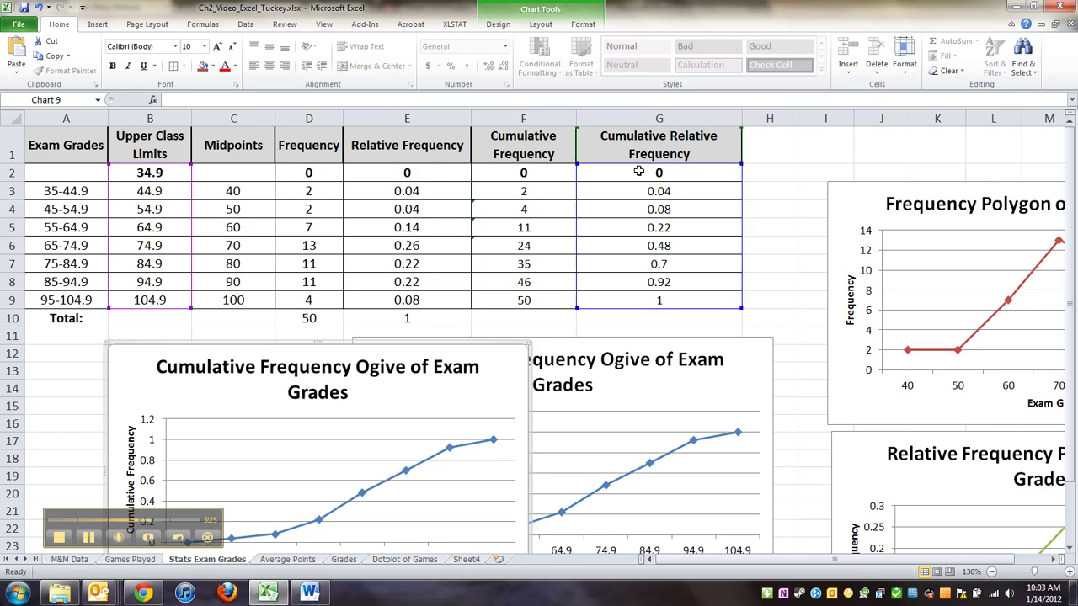
# Insert "Relative" after "Cumulative" in both the chart title and the vertical axis title of the copied ogive
pyautogui.scroll(-2, 567, 183)
pyautogui.click(273, 240)
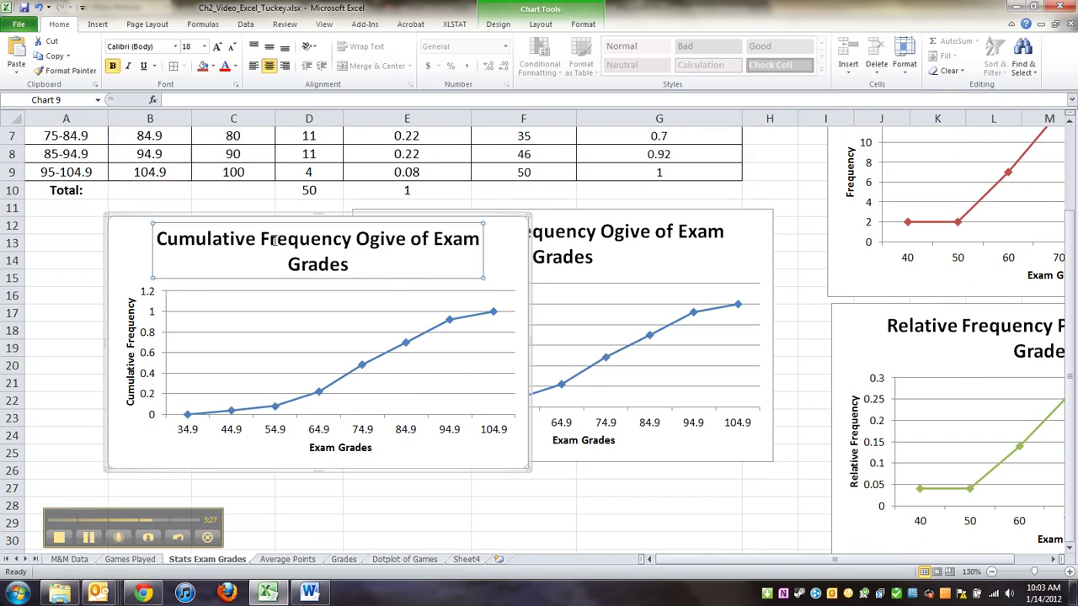
pyautogui.click(263, 239)
pyautogui.write('Relative')
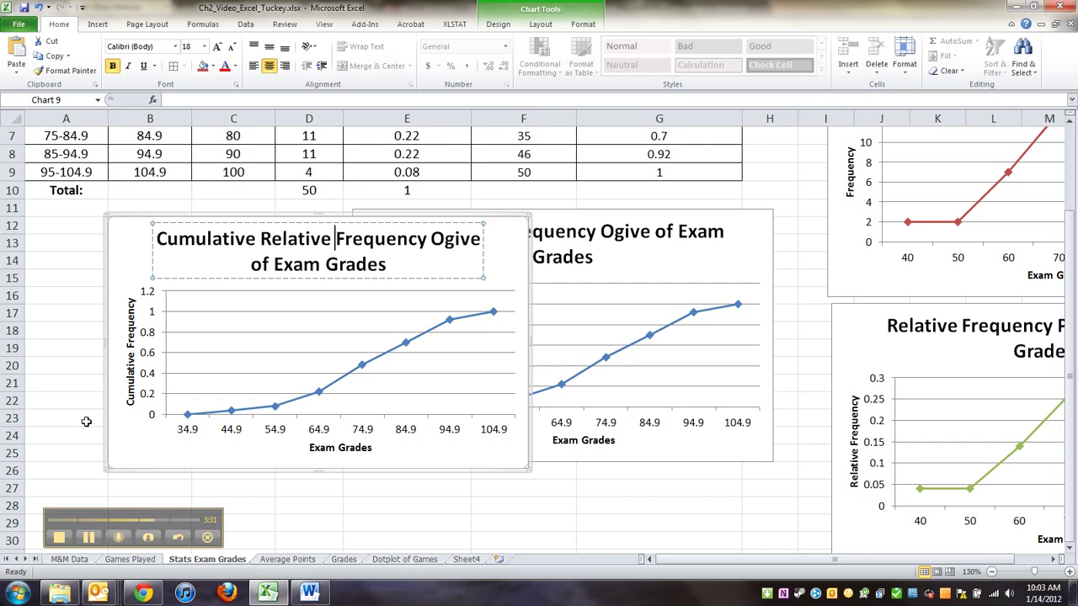
pyautogui.click(131, 341)
pyautogui.click(128, 344)
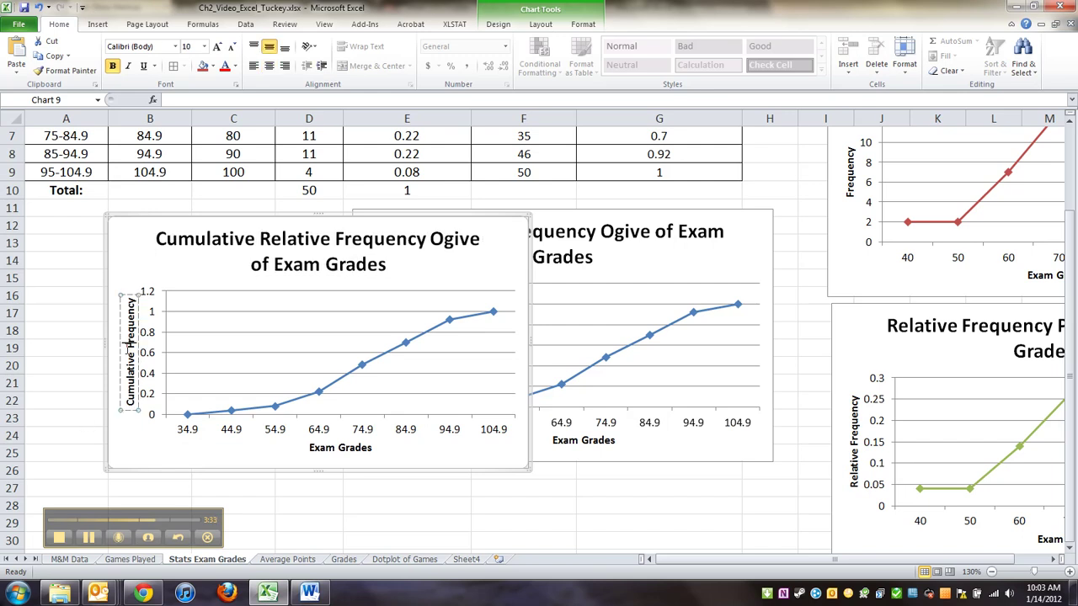
pyautogui.write('Relative')
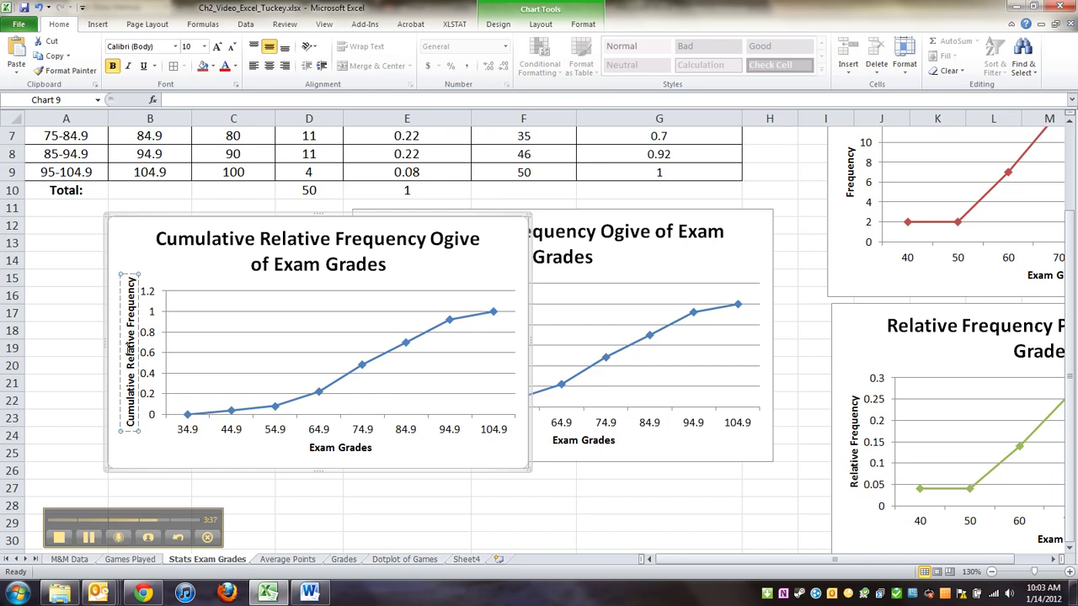
# Apply the purple chart style to the cumulative relative frequency ogive and the orange style to the cumulative frequency ogive
pyautogui.click(387, 330)
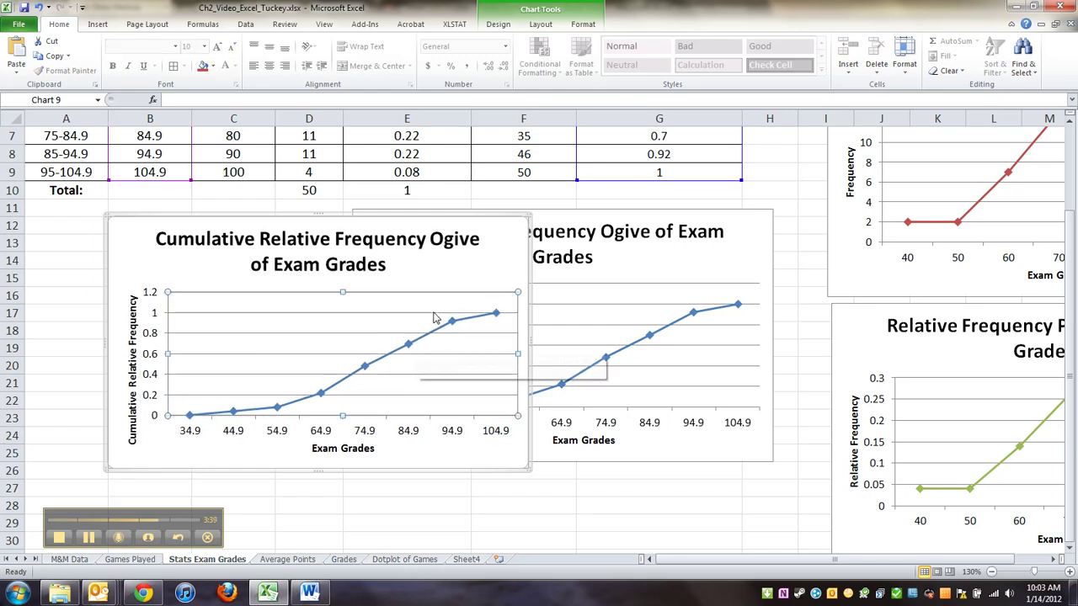
pyautogui.click(446, 324)
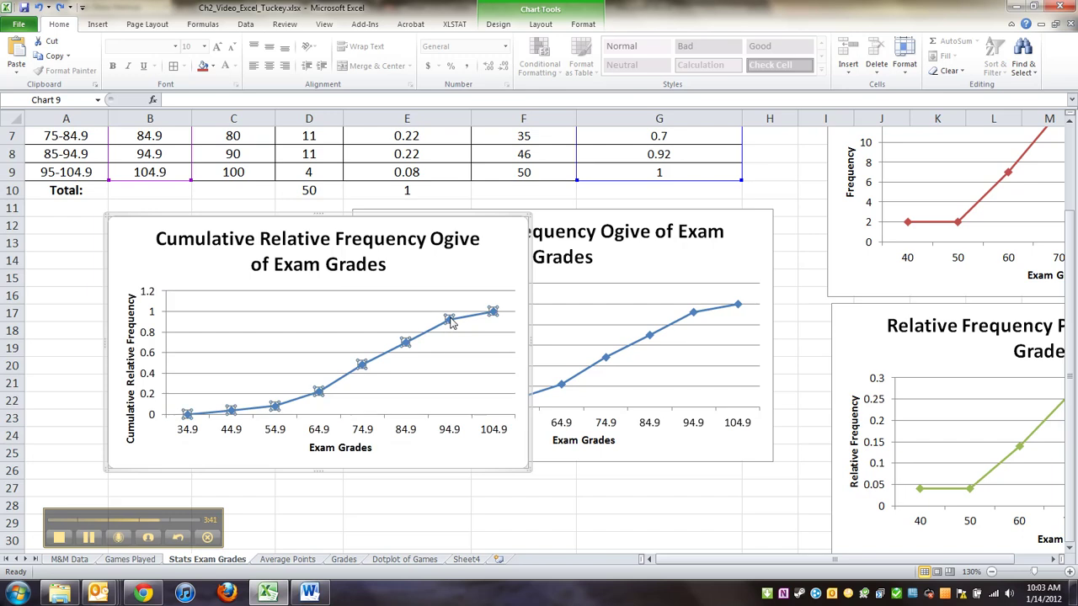
pyautogui.click(515, 29)
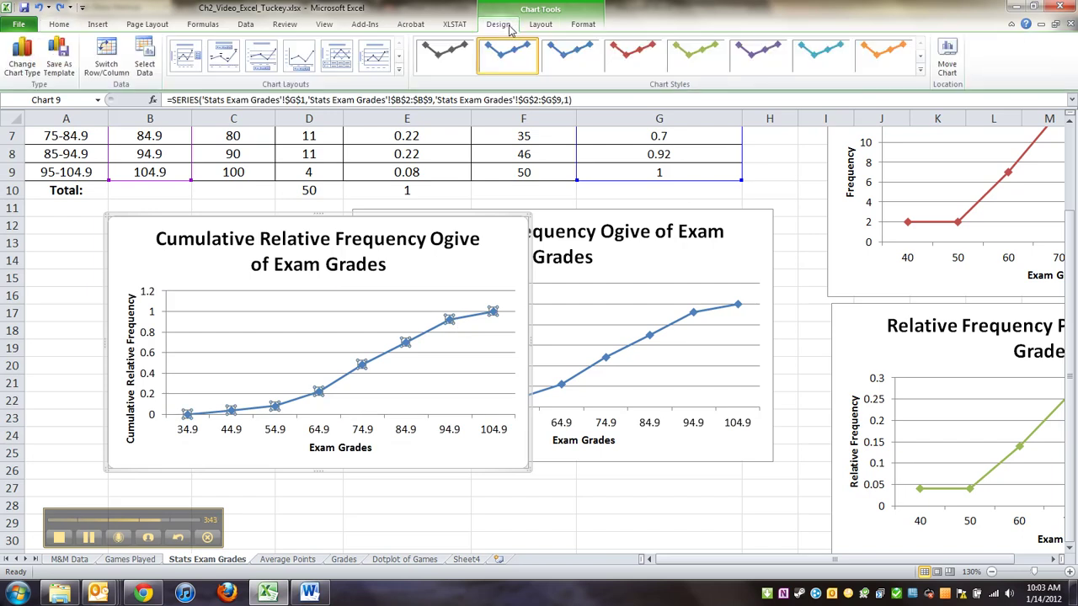
pyautogui.click(758, 54)
pyautogui.click(680, 321)
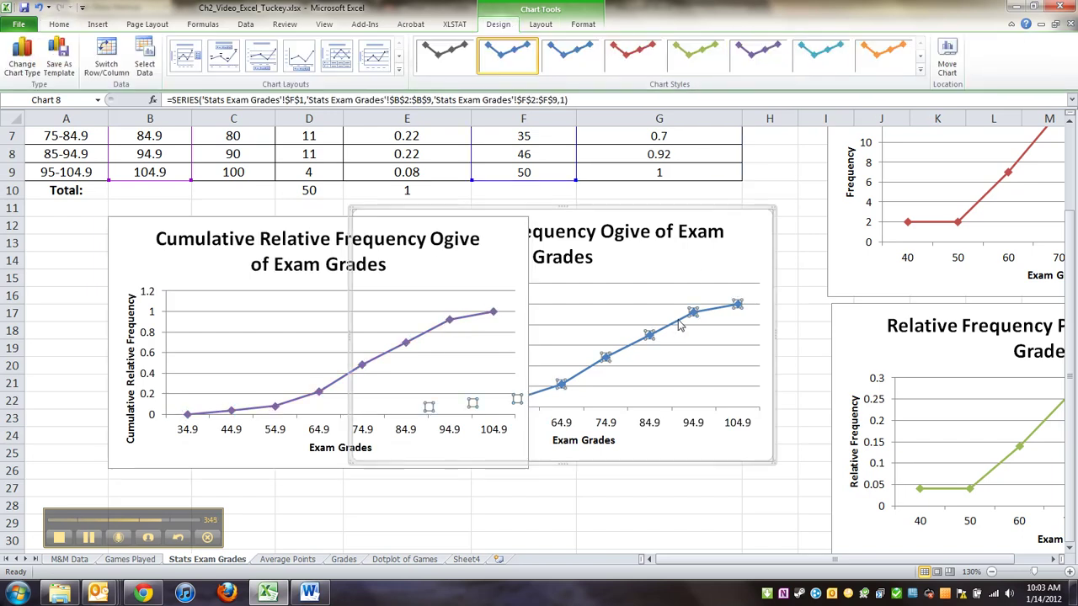
pyautogui.click(883, 55)
pyautogui.click(674, 510)
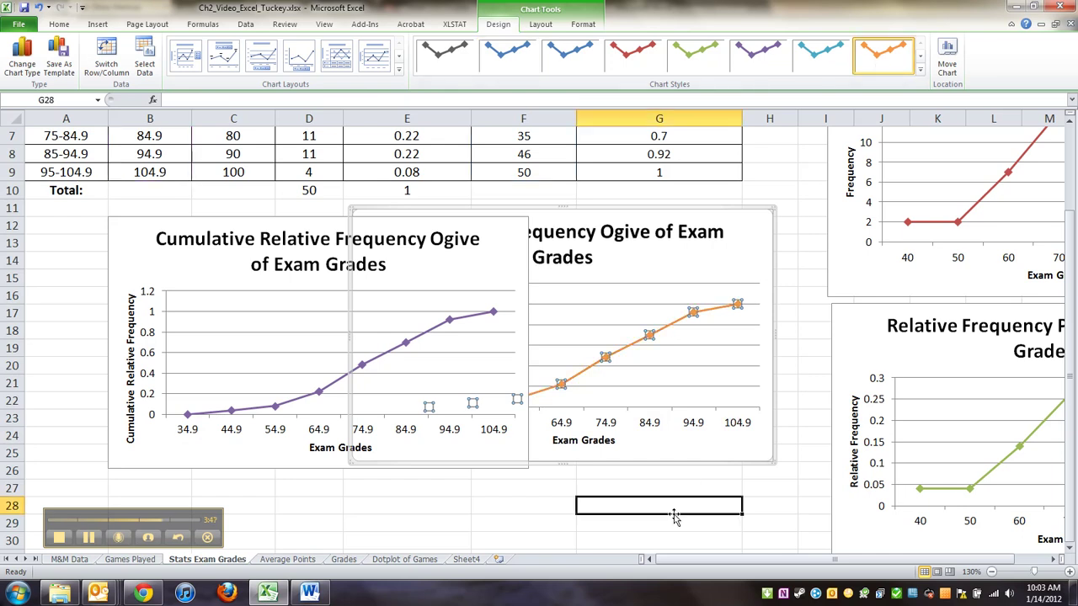
# Move the cumulative relative frequency ogive directly below the cumulative frequency ogive, with its upper edge at row 28
pyautogui.scroll(-2, 649, 438)
pyautogui.scroll(1, 594, 328)
pyautogui.moveTo(494, 186); pyautogui.dragTo(745, 465)
pyautogui.scroll(-2, 749, 469)
pyautogui.scroll(5, 749, 469)
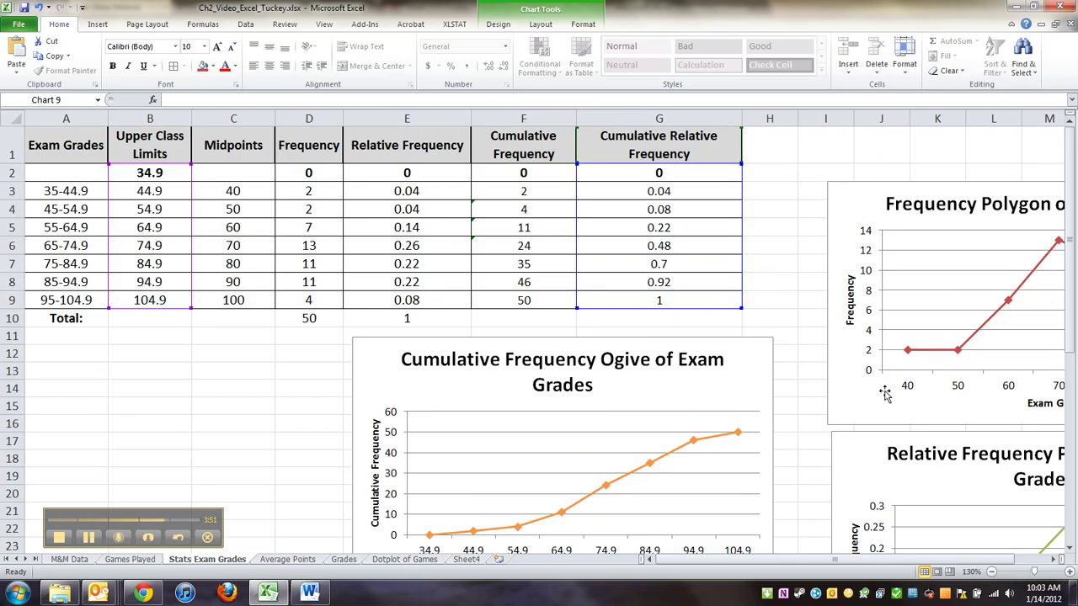
pyautogui.scroll(-5, 775, 462)
pyautogui.hscroll(2, 833, 549)
pyautogui.hscroll(-2, 833, 549)
pyautogui.scroll(5, 450, 462)
# Switch to the Word notes and review the ogive charts and questions of Example 4
pyautogui.click(309, 593)
pyautogui.scroll(-3, 482, 447)
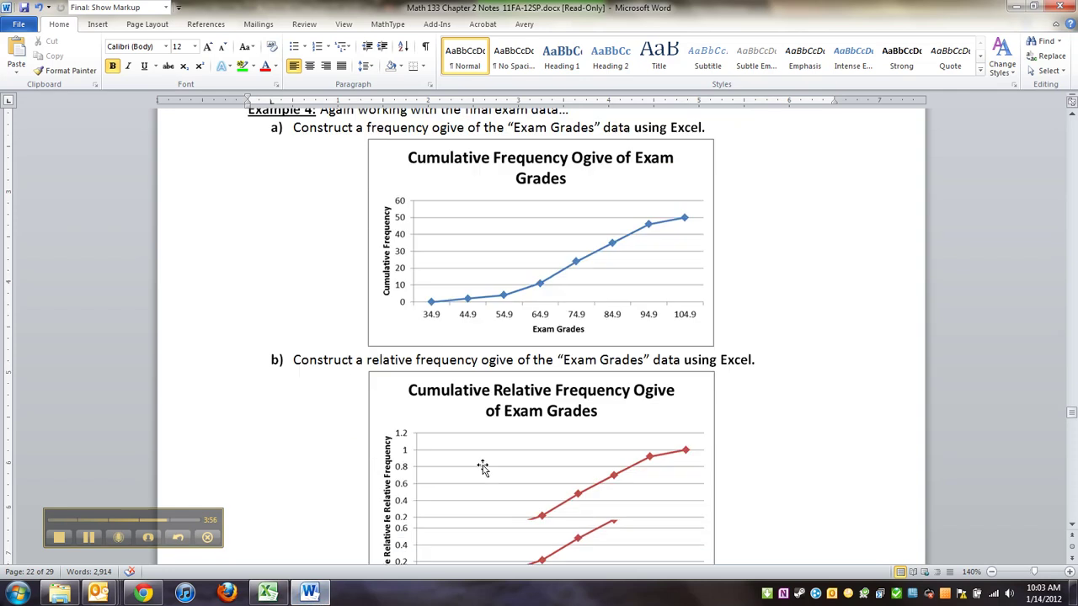
pyautogui.scroll(3, 484, 423)
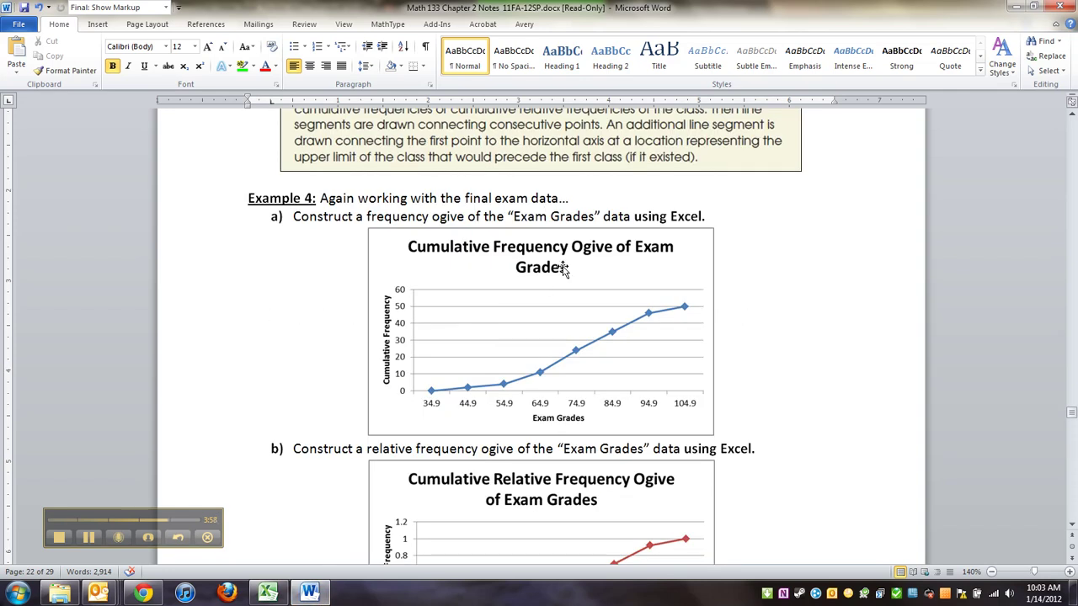
pyautogui.scroll(-2, 582, 272)
pyautogui.scroll(-2, 548, 413)
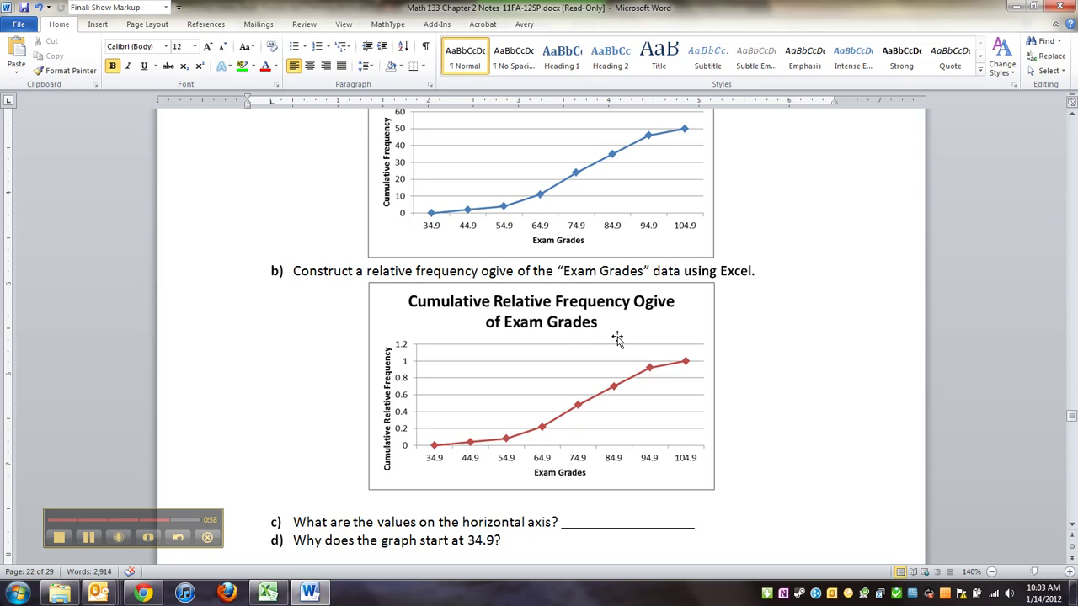
pyautogui.scroll(-2, 618, 339)
# Switch back to Excel and shorten the orange ogive's chart title to "Frequency Ogive of Exam Grades"
pyautogui.click(310, 593)
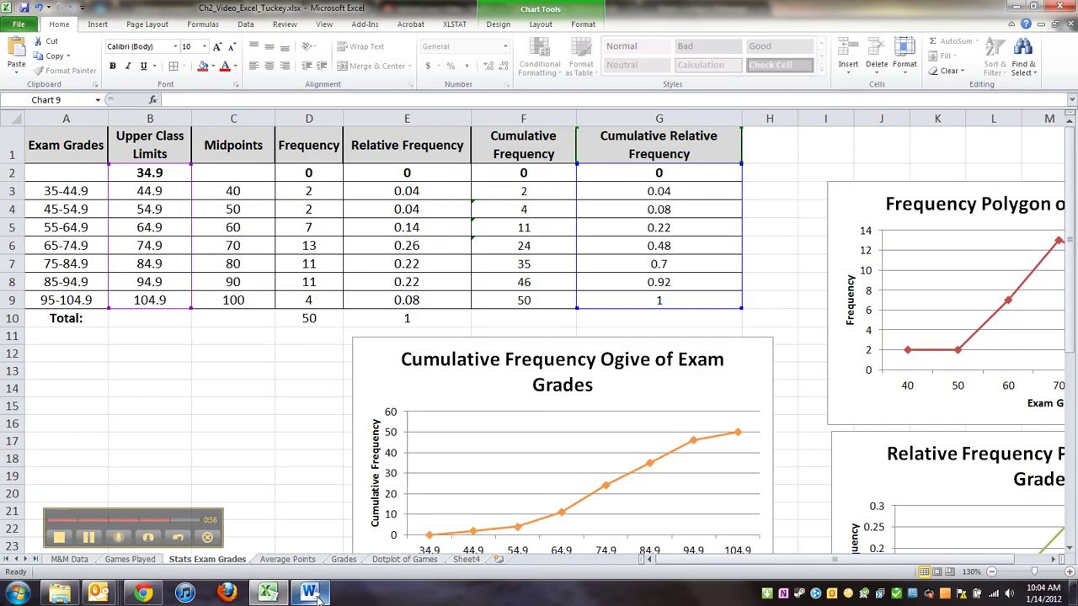
pyautogui.click(459, 364)
pyautogui.moveTo(504, 362); pyautogui.dragTo(393, 364)
pyautogui.press('Delete')
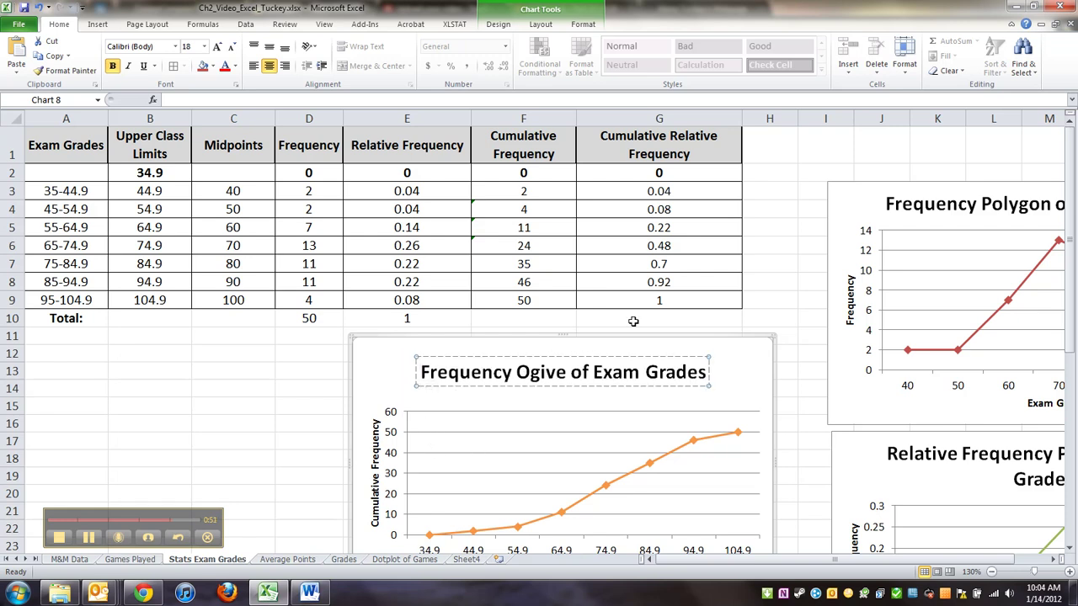
pyautogui.click(721, 362)
# Shorten the purple ogive's chart title to "Relative Frequency Ogive of Exam Grades"
pyautogui.scroll(-4, 712, 355)
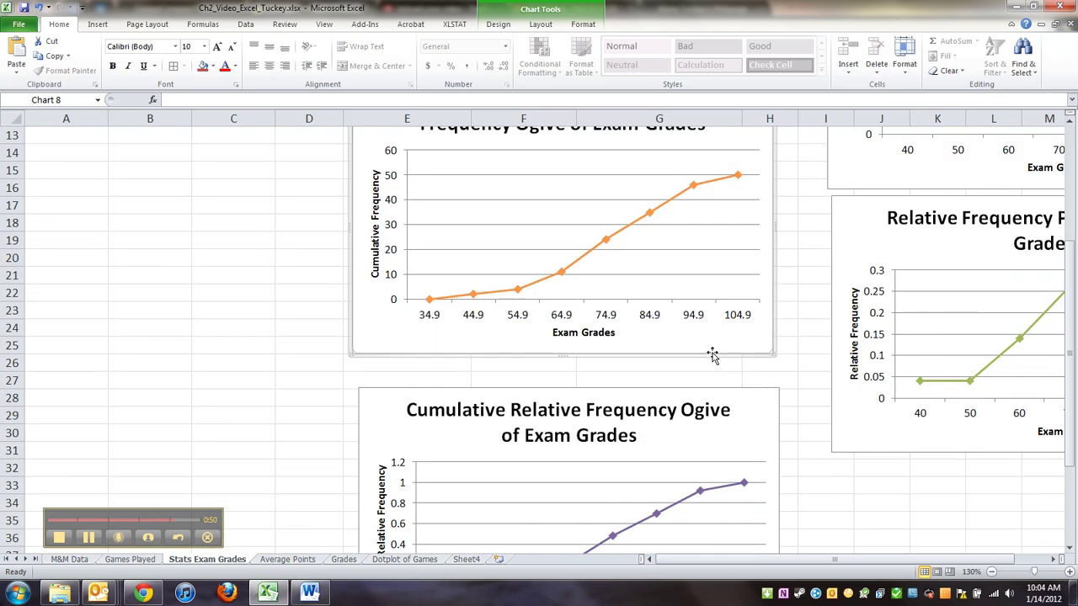
pyautogui.click(512, 411)
pyautogui.moveTo(512, 411); pyautogui.dragTo(399, 410)
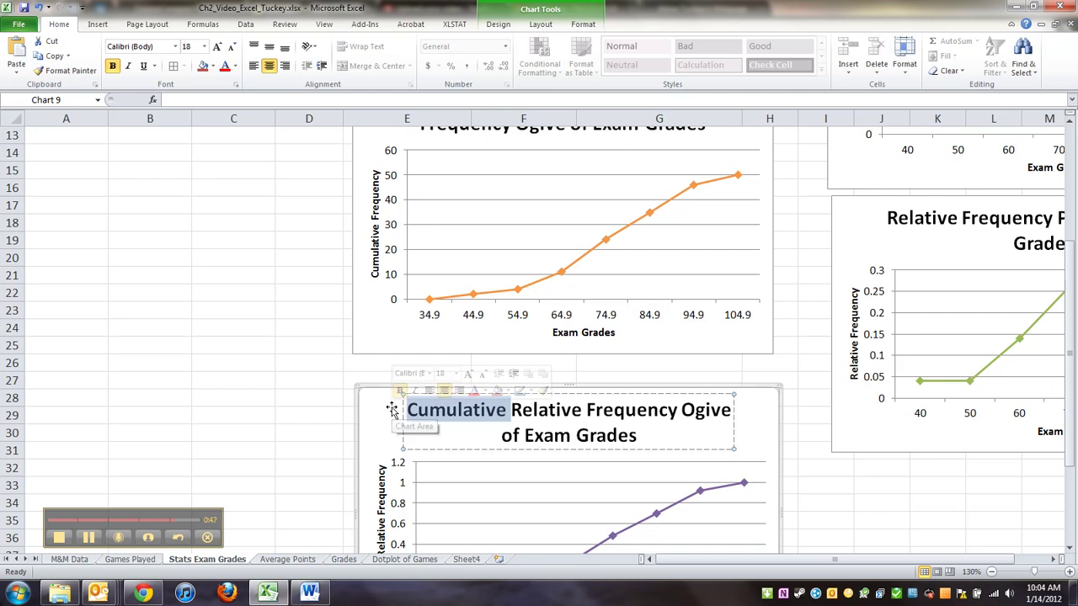
pyautogui.press('Delete')
pyautogui.click(403, 406)
pyautogui.scroll(-4, 441, 405)
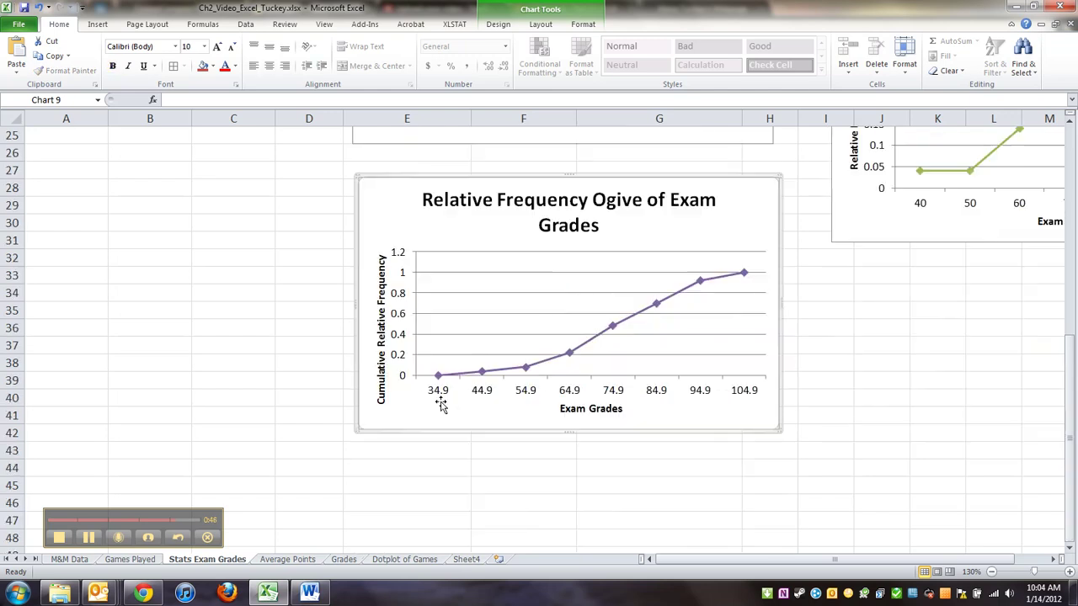
# Switch to the Word notes and replace the blank in question c with "Upper class limits"
pyautogui.click(309, 592)
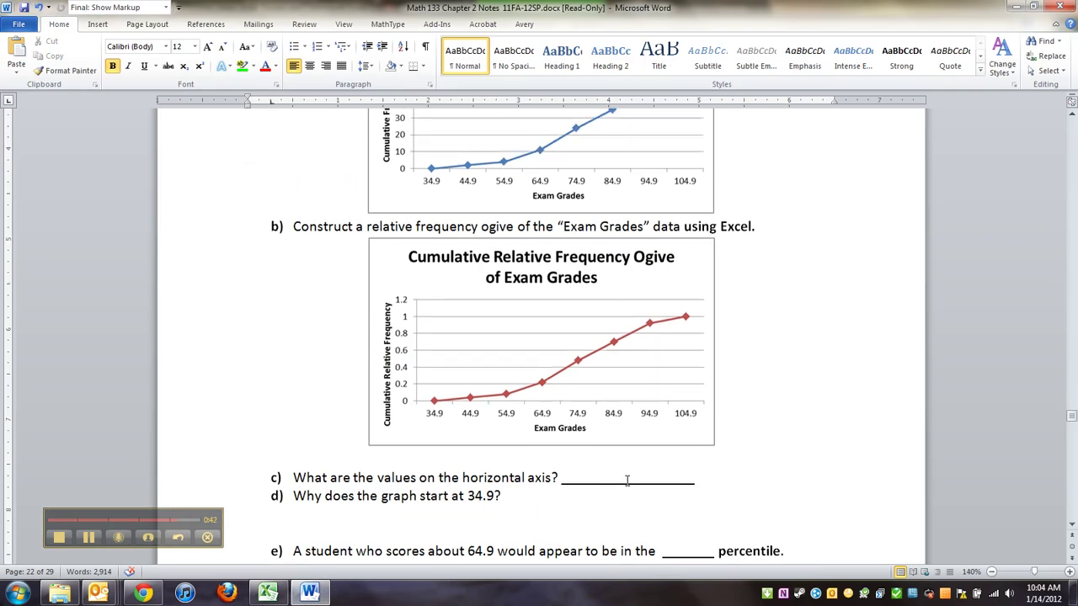
pyautogui.doubleClick(627, 480)
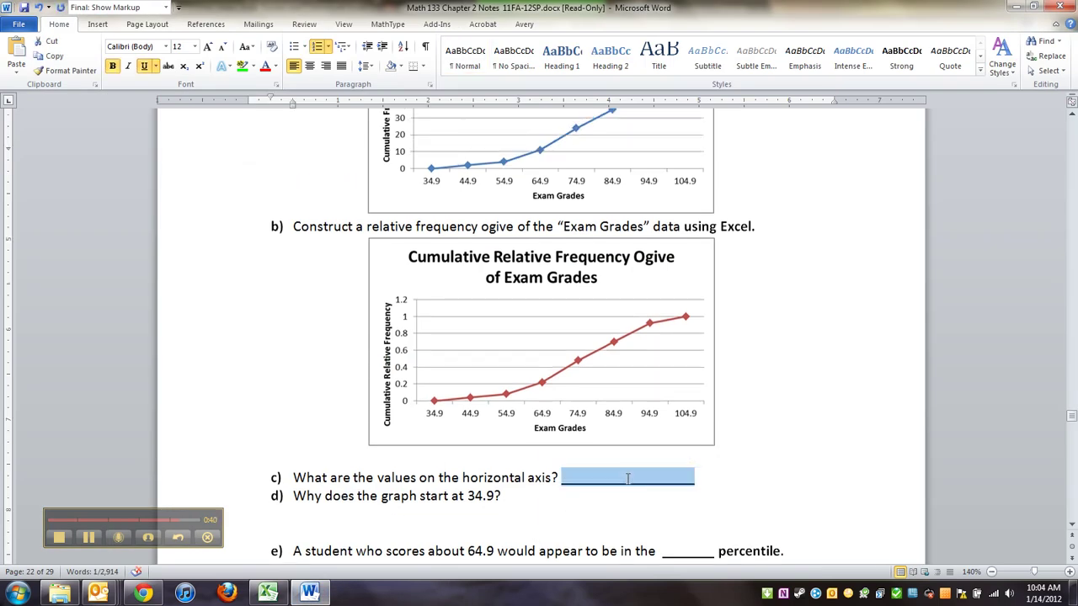
pyautogui.write('Upper class')
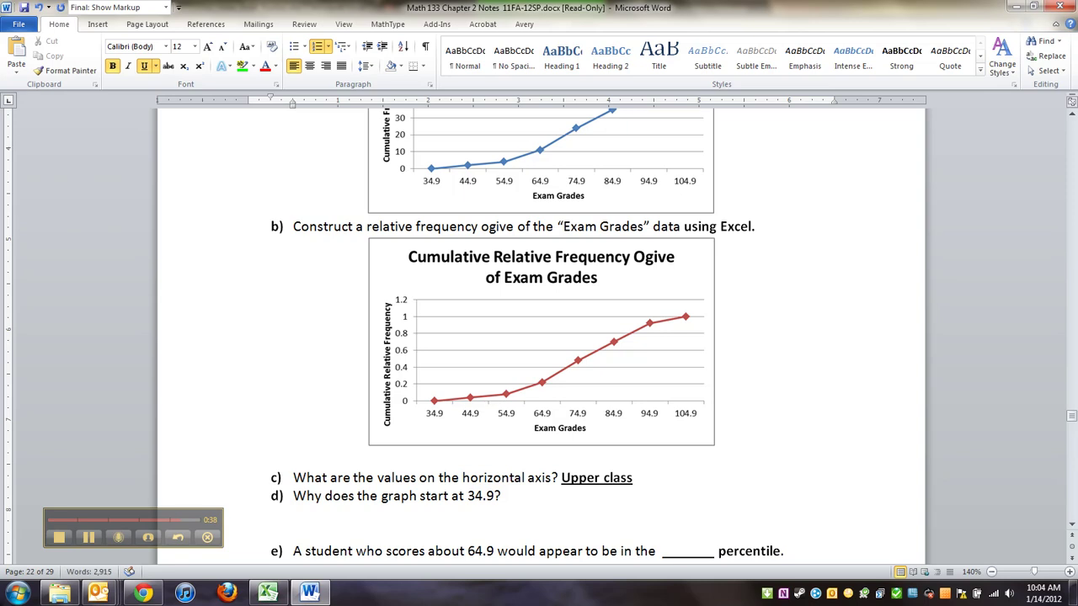
pyautogui.write(' limits')
# Place the insertion point on the empty line below question d about the graph starting at 34.9
pyautogui.scroll(-2, 547, 487)
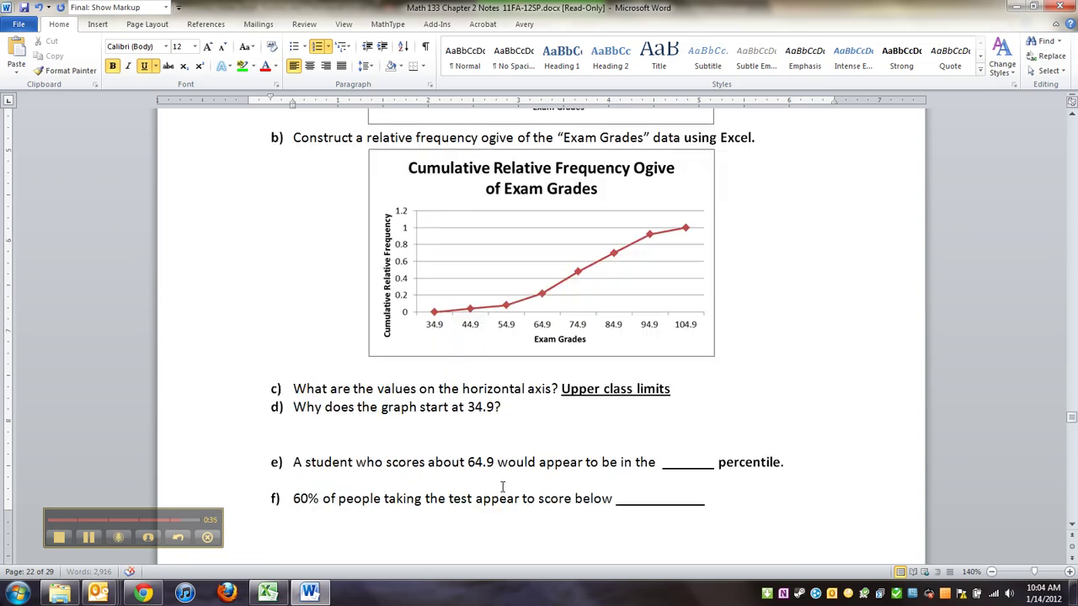
pyautogui.click(451, 437)
pyautogui.scroll(2, 450, 430)
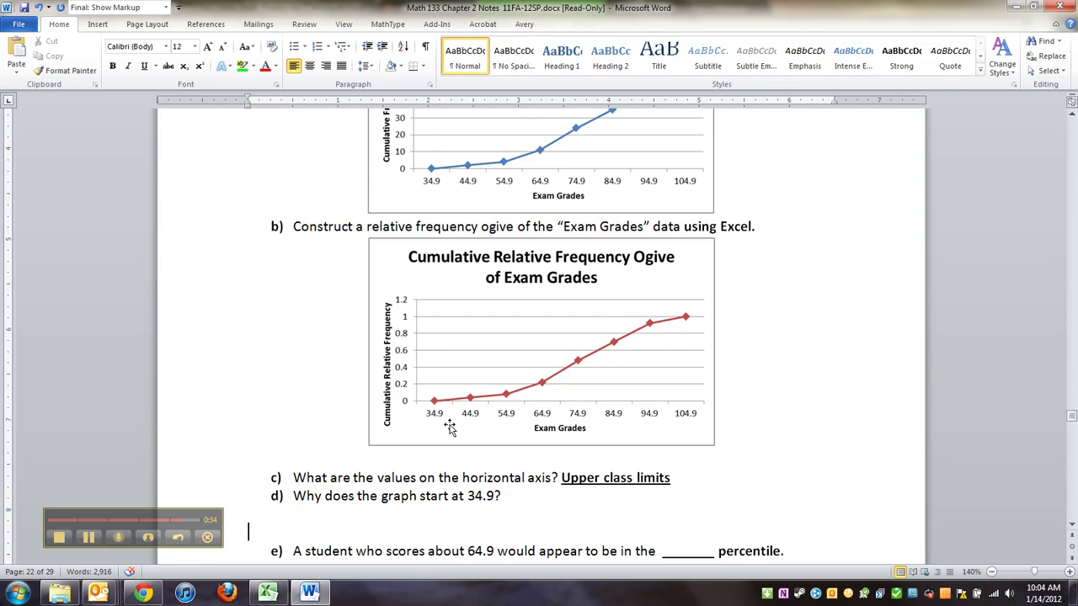
pyautogui.write('be')
pyautogui.press('BackSpace')
pyautogui.press('BackSpace')
pyautogui.press('BackSpace')
pyautogui.hotkey('ctrl', 'b')
pyautogui.write('The g')
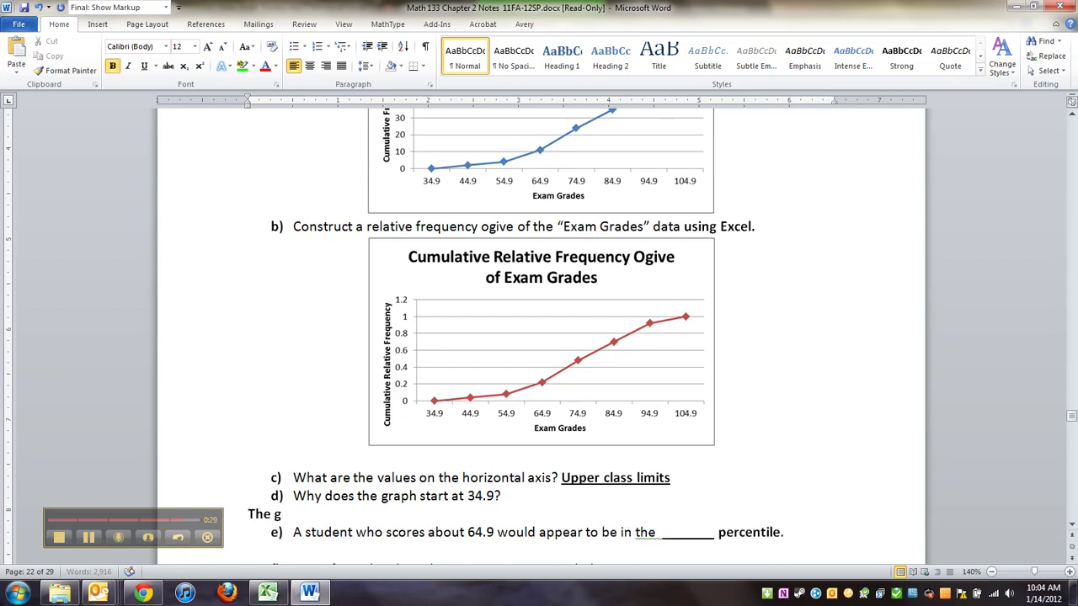
pyautogui.press('BackSpace')
pyautogui.press('BackSpace')
pyautogui.hotkey('ctrl', 'b')
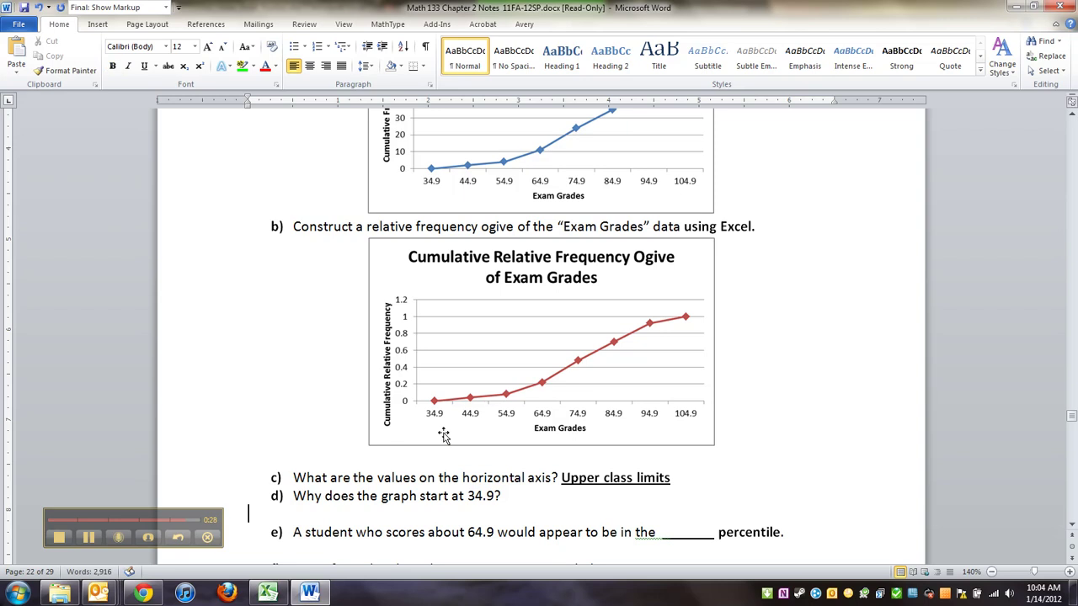
# Answer question d with "Before the first class, zero values have accumulated", adding that the 35-44.9 class needs (34.9, 0) as a fake starting point
pyautogui.write('Before the first')
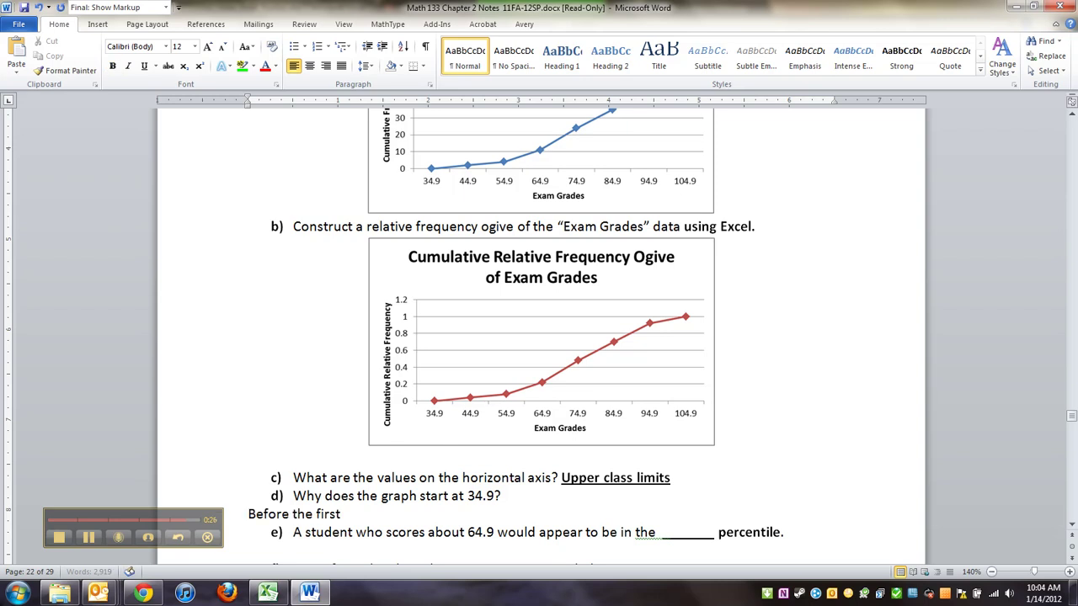
pyautogui.write(' class, zero values have accu')
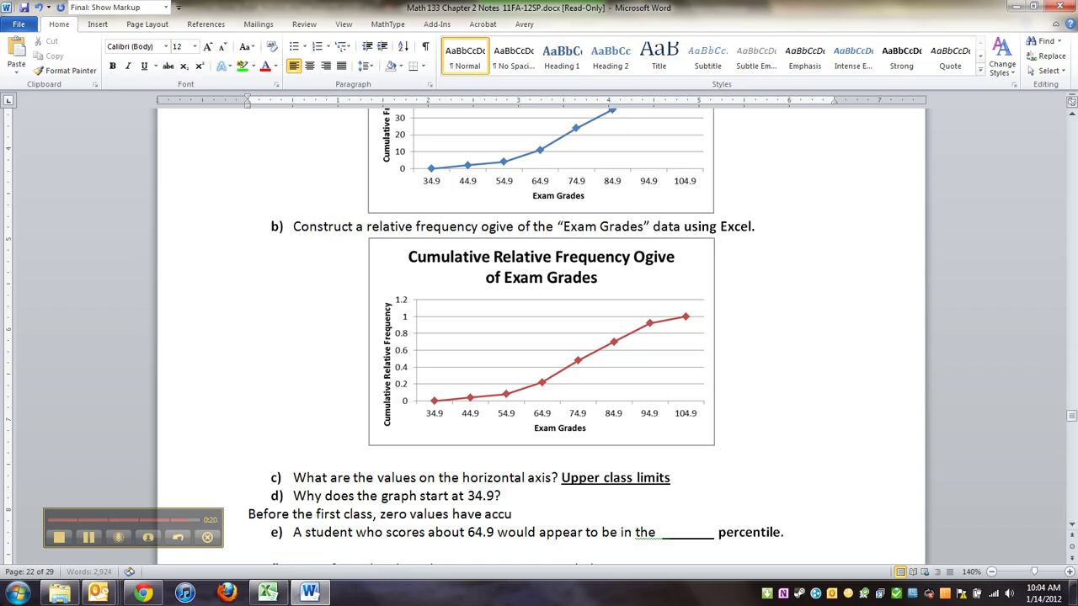
pyautogui.write('mulated. The f')
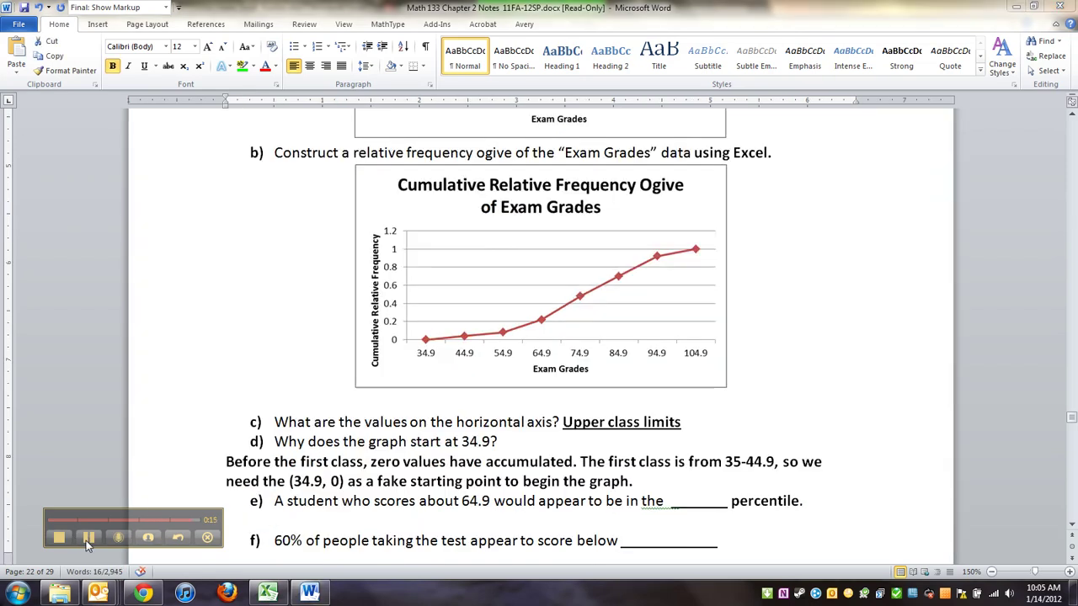
pyautogui.tripleClick(347, 480)
pyautogui.click(347, 480)
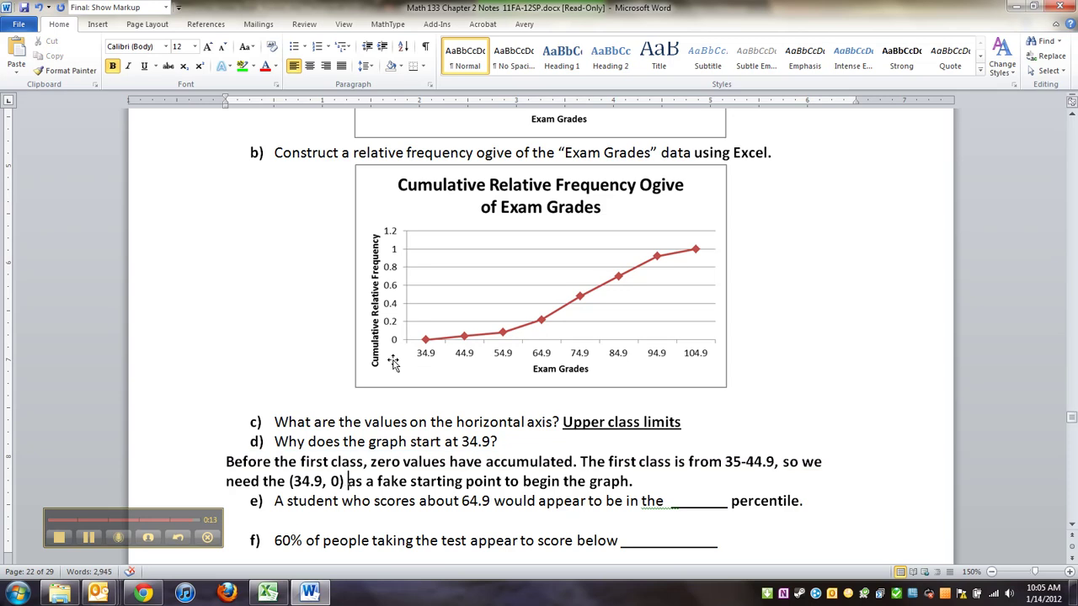